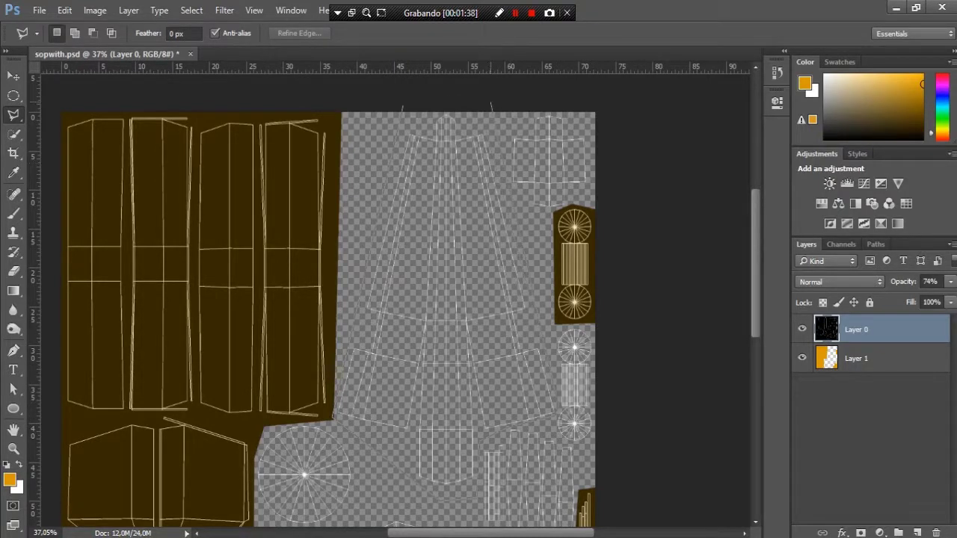
Step: Close the polygonal selection around the tapered fuselage pieces, fill it with medium grey on Layer 1, and deselect
left_click(333, 418)
left_click(802, 329)
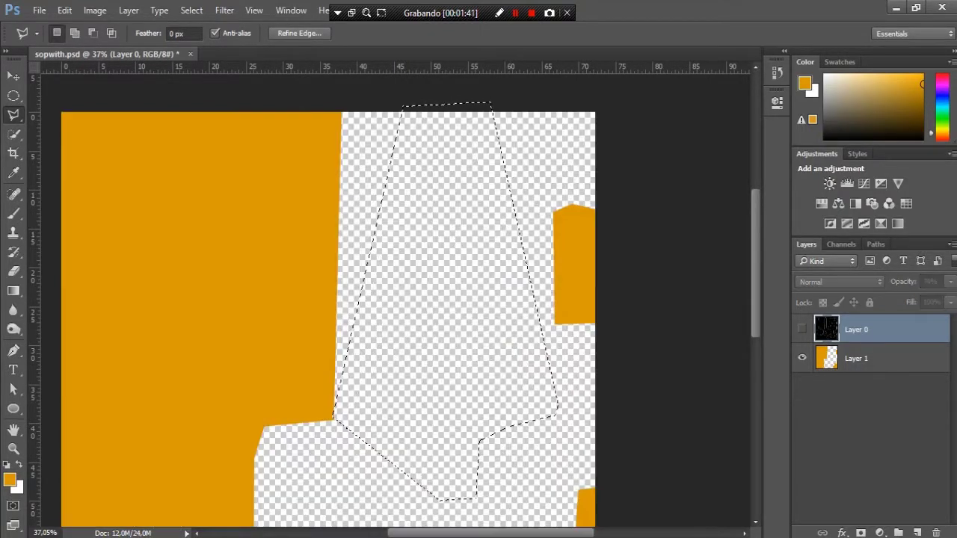
left_click(856, 359)
left_click(836, 99)
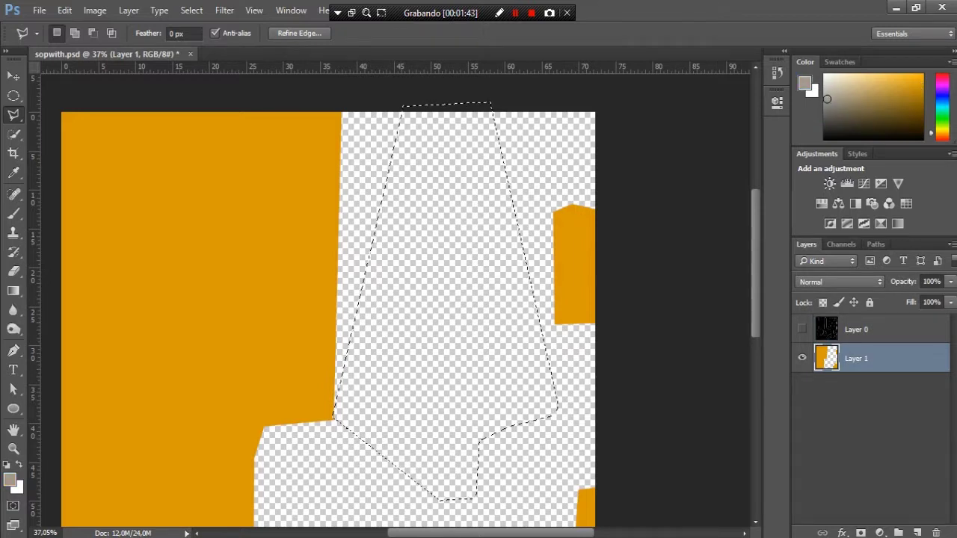
key("alt+BackSpace")
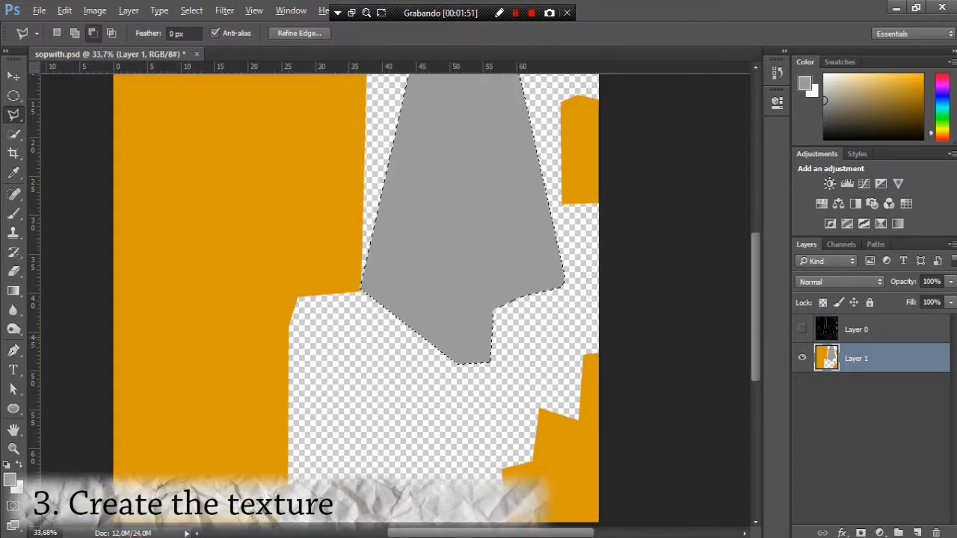
scroll(463, 336, "down", 6)
scroll(463, 336, "up", 1)
key("ctrl+d")
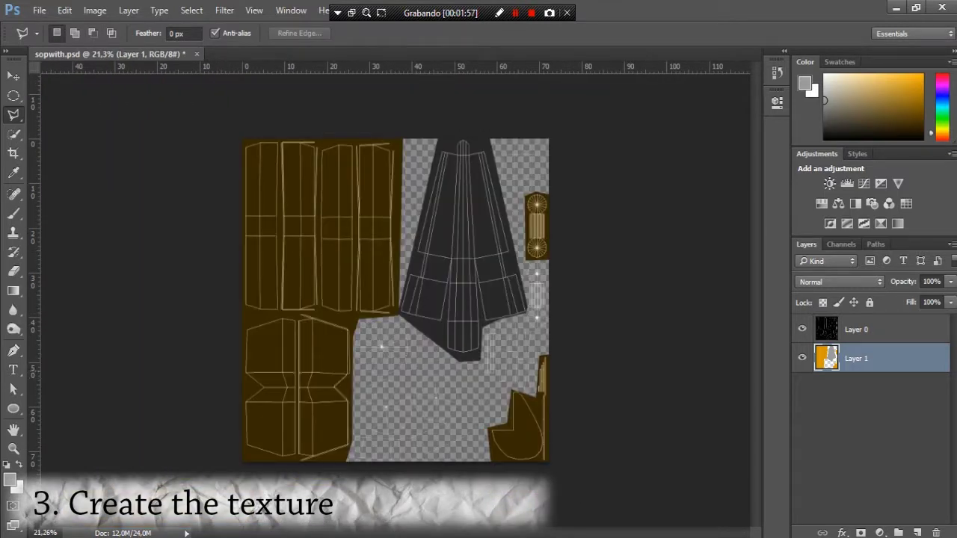
Step: Add a new layer and draw a dark circle about 357 px wide with no stroke over the large wheel outline
scroll(385, 328, "up", 4)
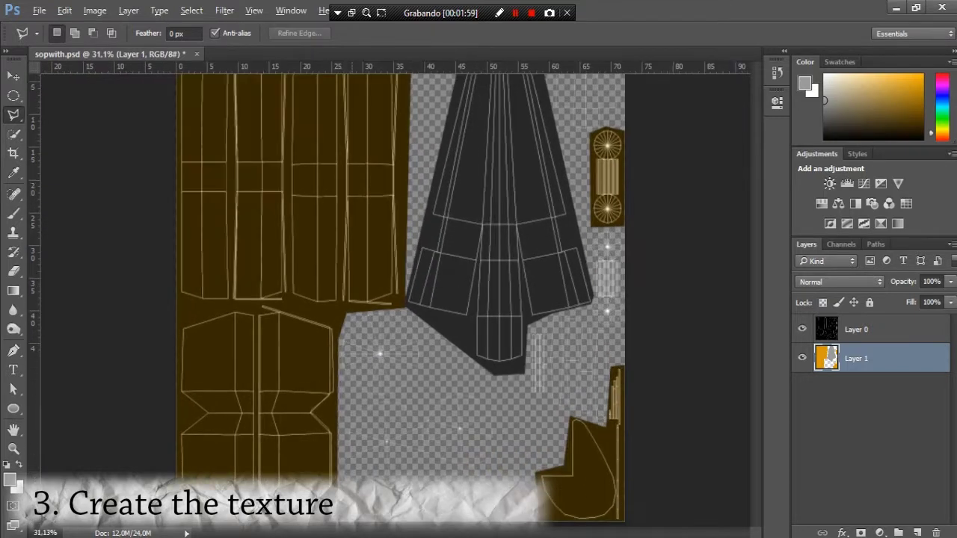
scroll(385, 328, "up", 3)
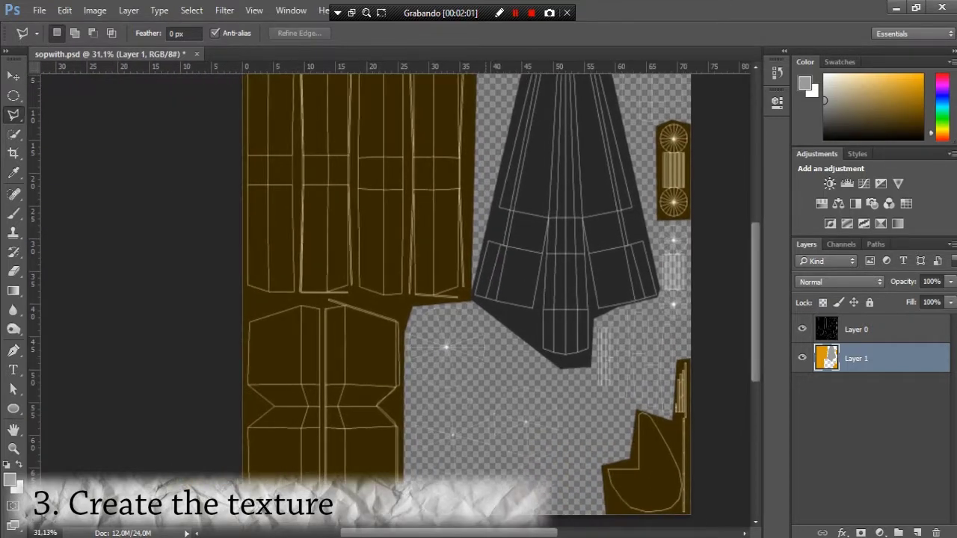
scroll(445, 345, "up", 5)
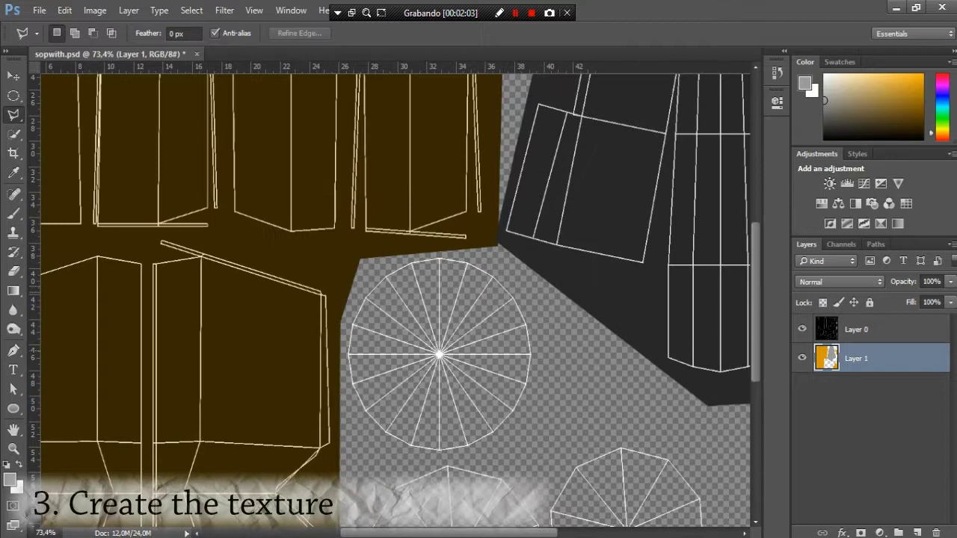
left_click(917, 532)
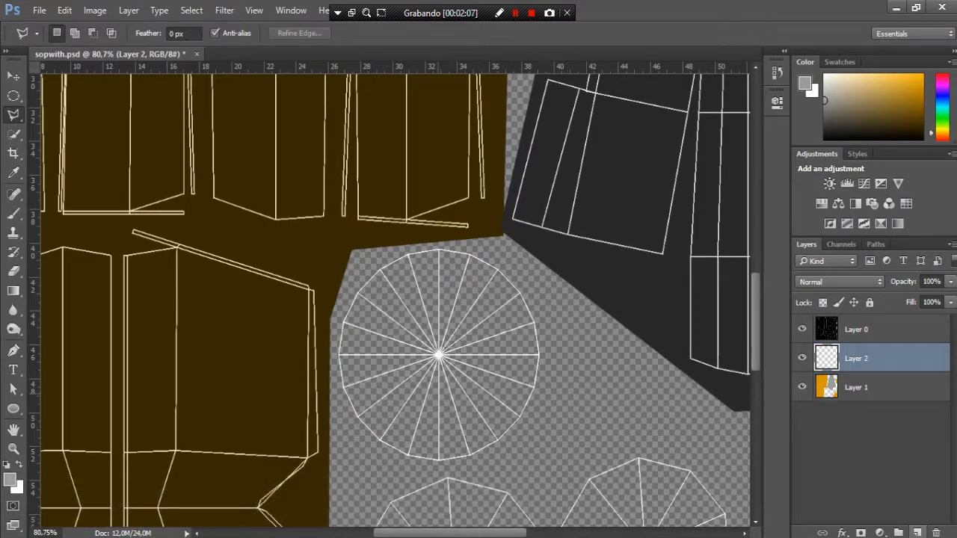
left_click(12, 408)
left_click(128, 33)
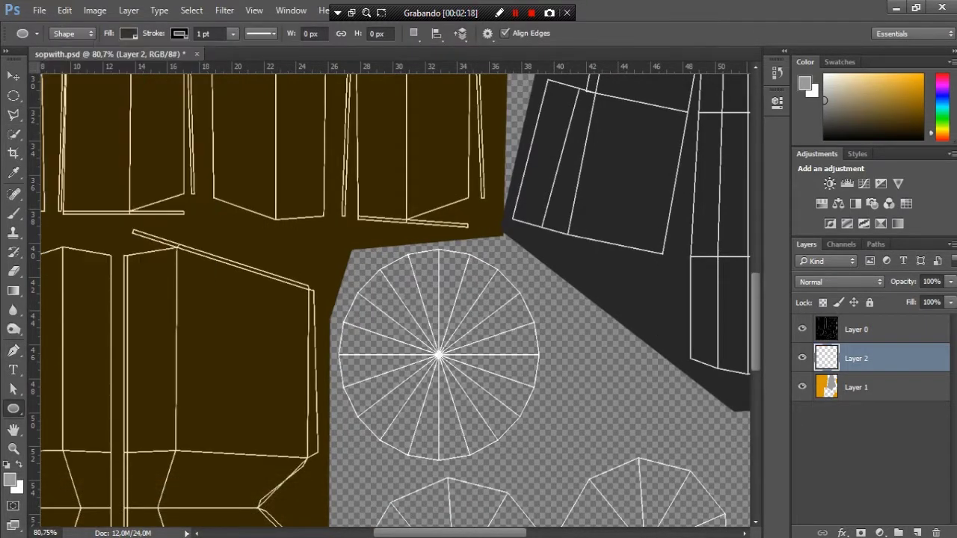
left_click(180, 33)
mouse_move(368, 261)
left_mouse_down()
mouse_move(482, 395)
mouse_move(573, 468)
left_mouse_up()
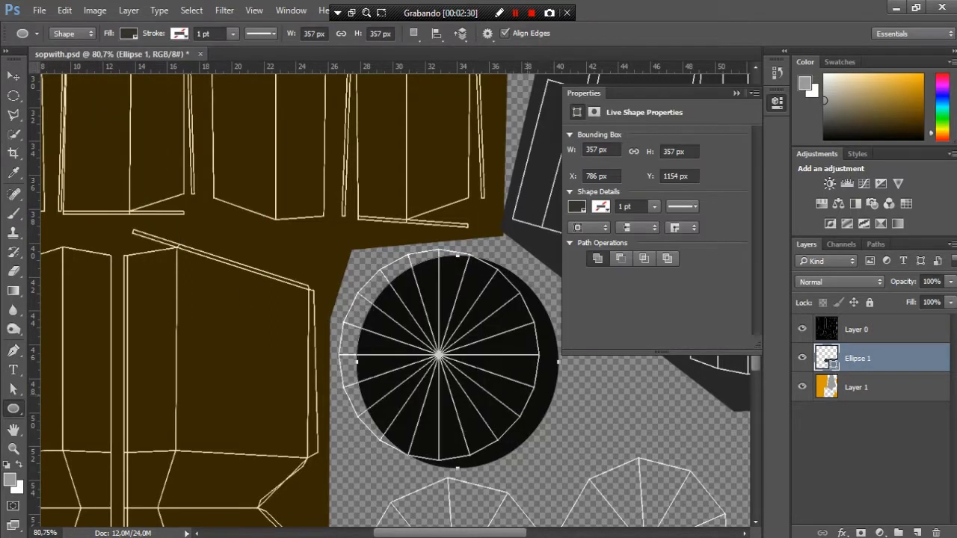
left_click(736, 94)
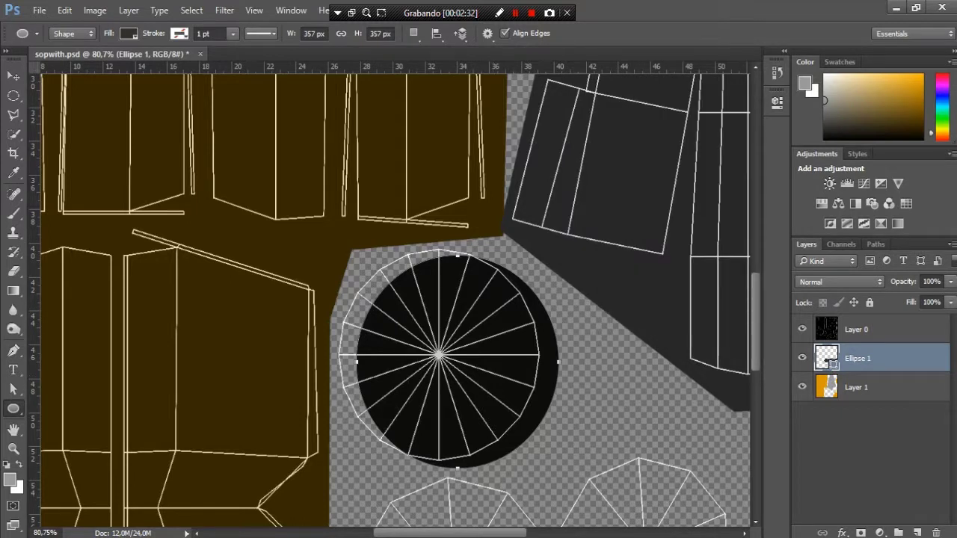
Step: Align the dark circle with the wheel outline and enlarge it slightly so it extends just beyond the wireframe edge
key("v")
left_click_drag(542, 351, 526, 348)
key("ctrl+t")
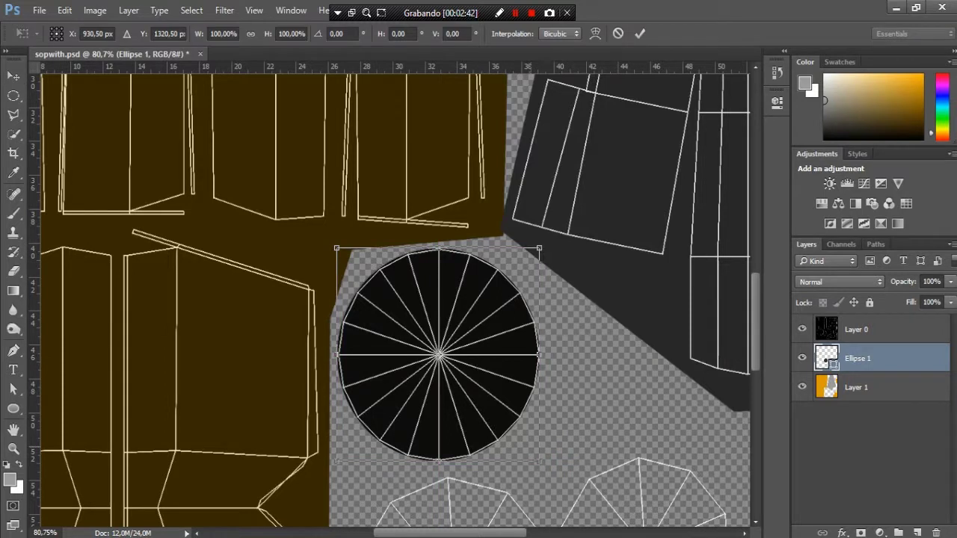
left_click_drag(540, 462, 586, 435)
key("Return")
Step: Duplicate the Ellipse 1 layer, scale the copy to about 48.3%, and centre it on the wheel
right_click(871, 359)
left_click(744, 144)
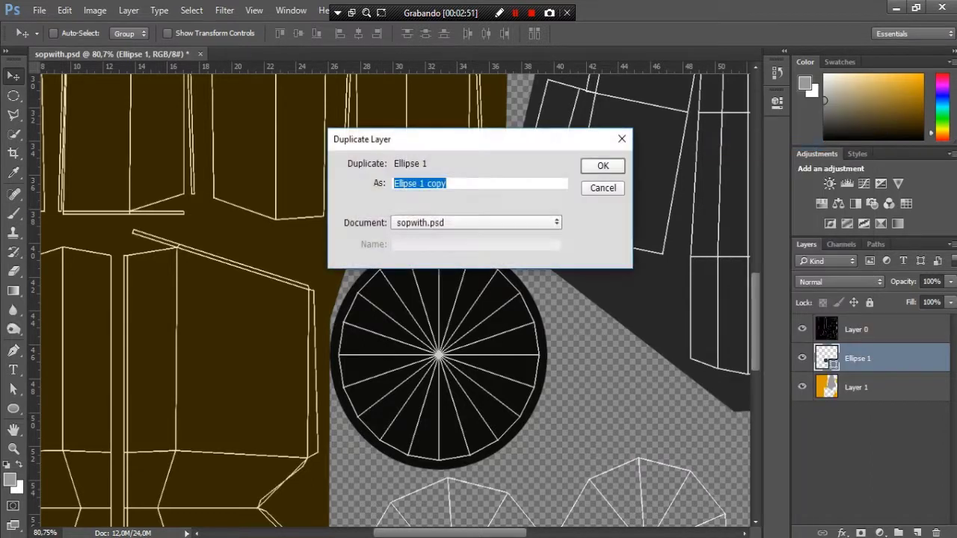
key("Return")
key("ctrl+t")
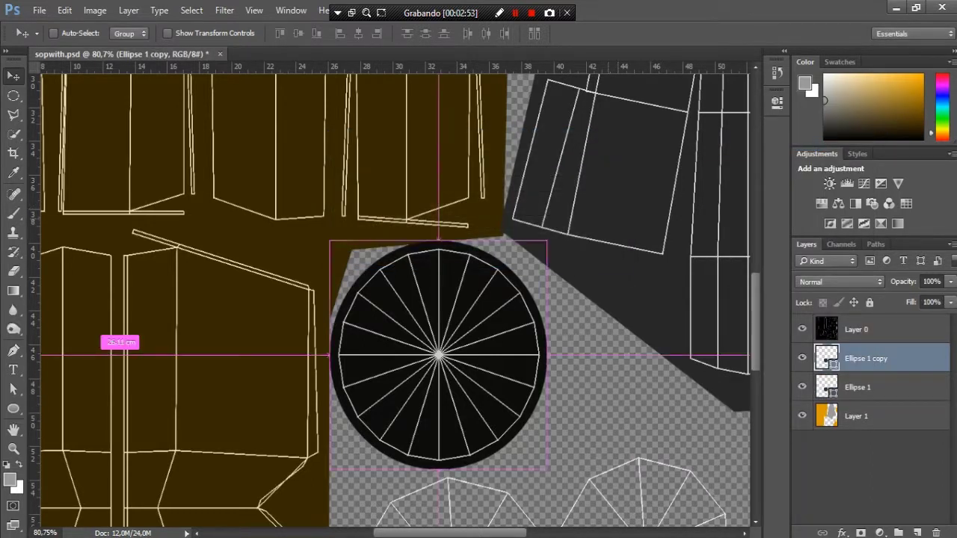
left_click_drag(547, 242, 434, 360)
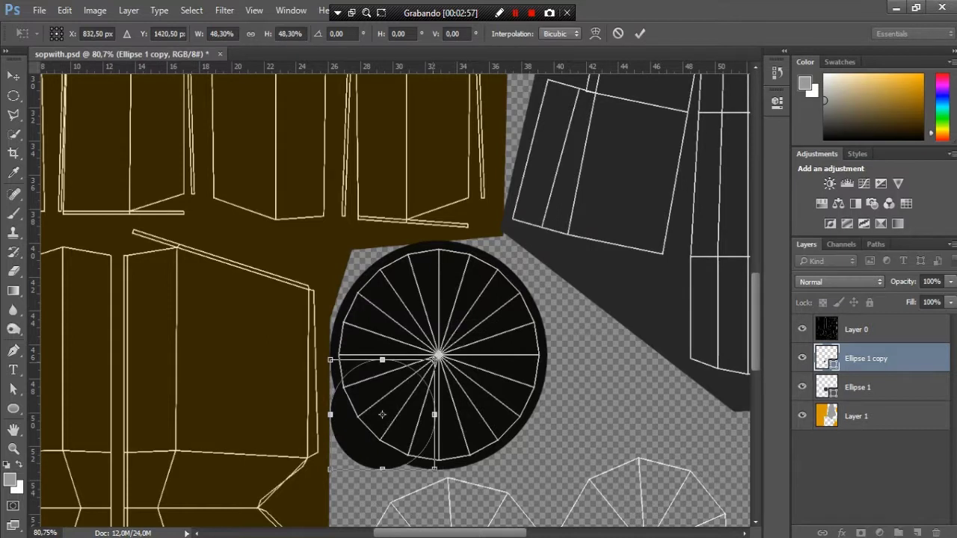
left_click_drag(418, 418, 475, 360)
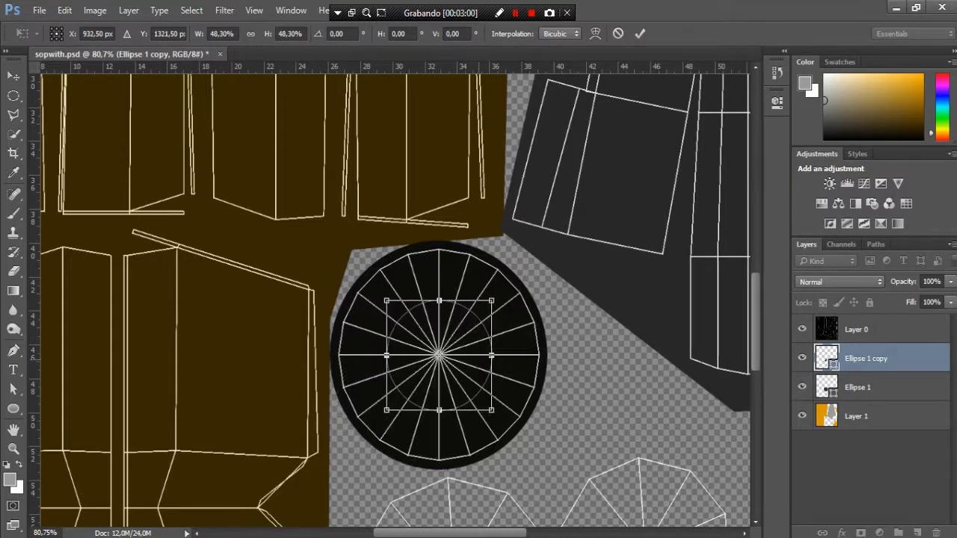
key("Return")
Step: Recolour the wheel's inner circle light brown and check it with the Layer 0 wireframe hidden
key("u")
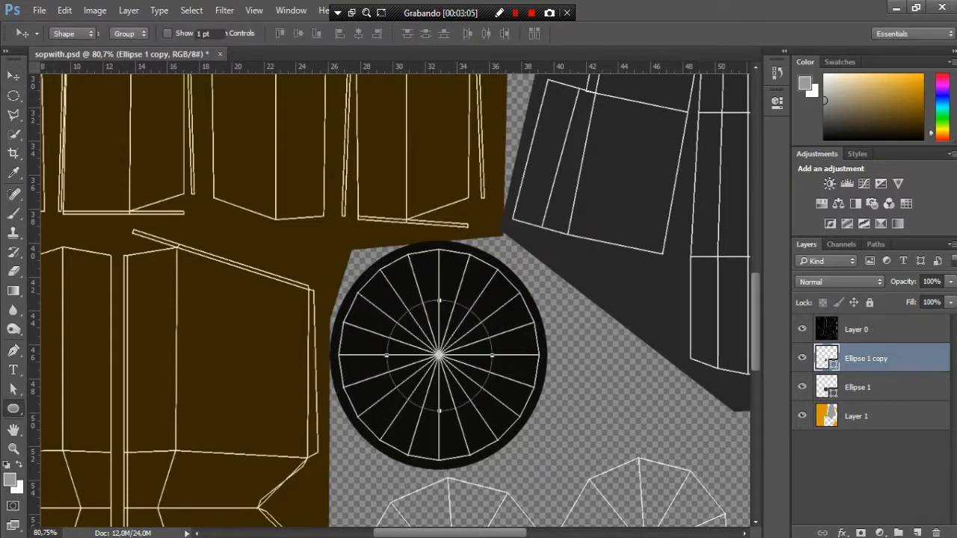
left_click(129, 34)
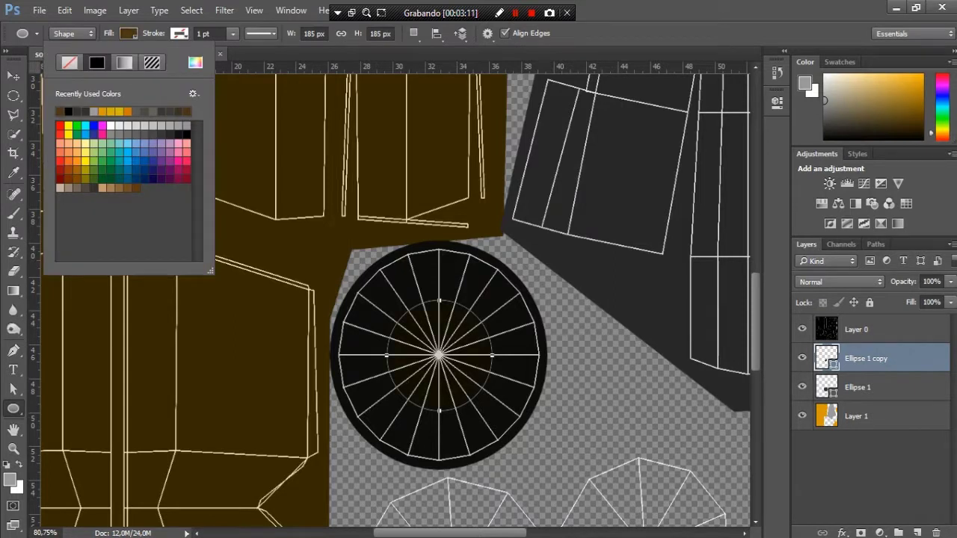
left_click(119, 187)
left_click(110, 187)
left_click(14, 76)
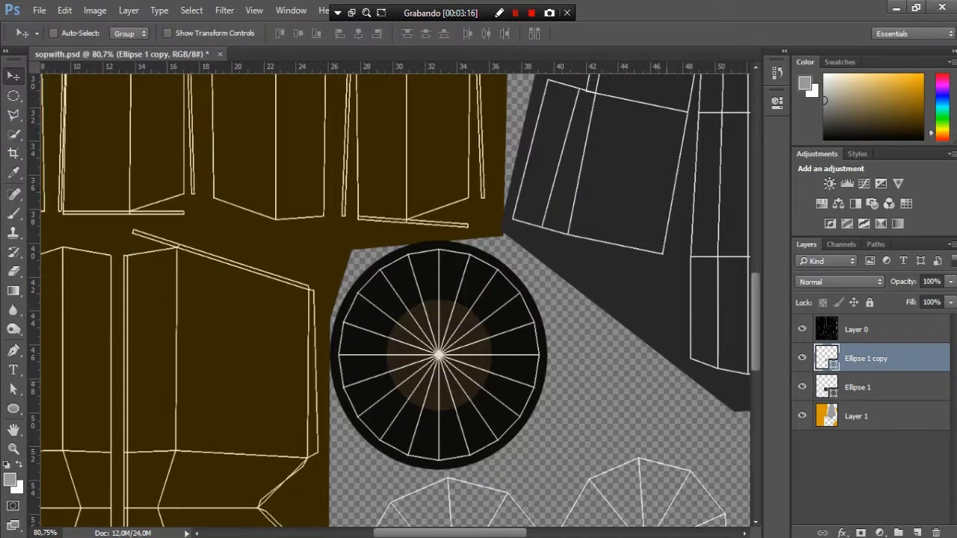
left_click(802, 329)
left_click(801, 329)
Step: Add a new layer and make a polygonal selection around the two polygonal discs and curved strip below the wheel
scroll(382, 278, "down", 8)
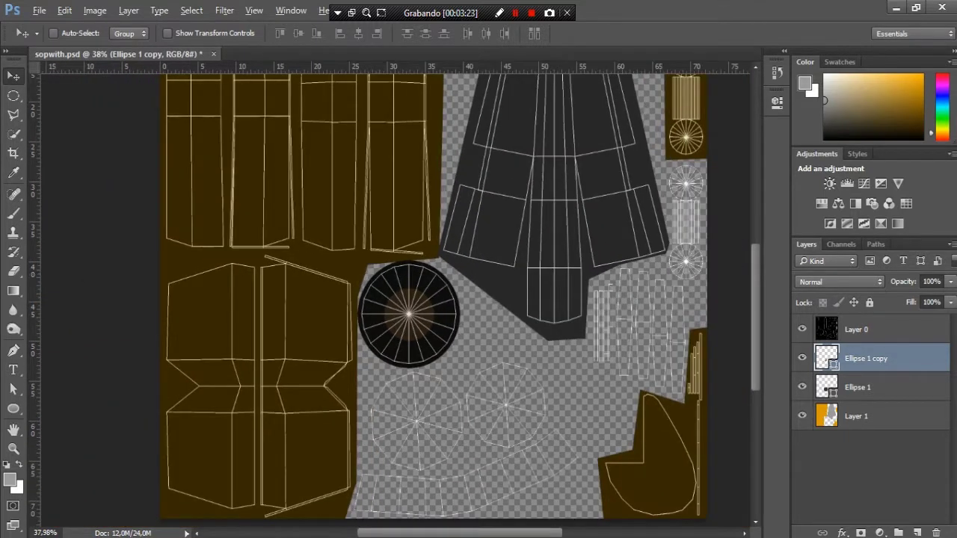
scroll(443, 483, "up", 1)
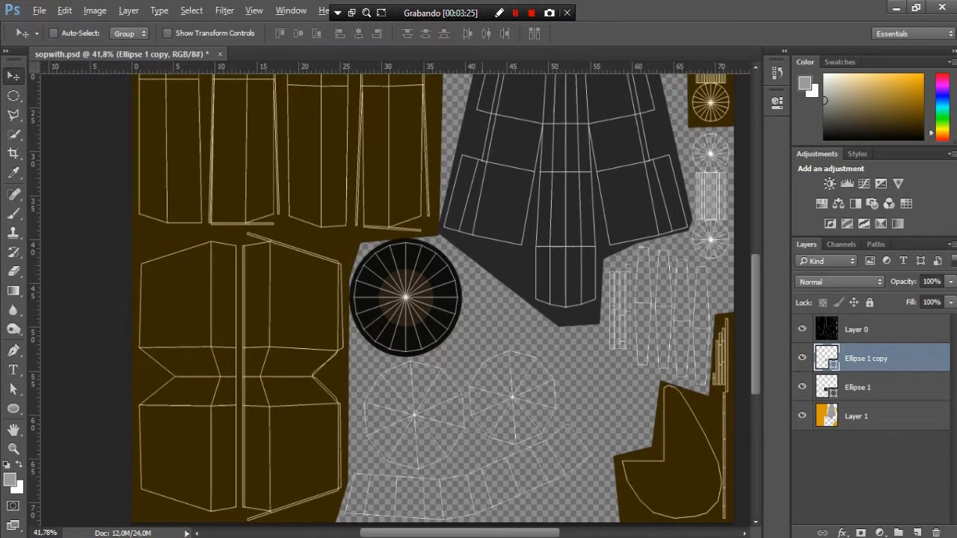
scroll(494, 471, "up", 1)
left_click_drag(494, 471, 482, 408)
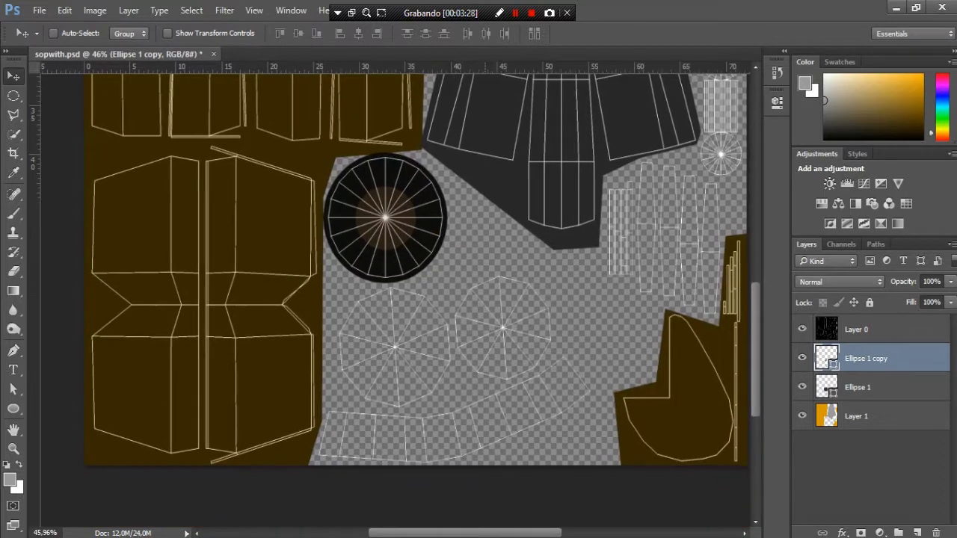
left_click(916, 533)
key("l")
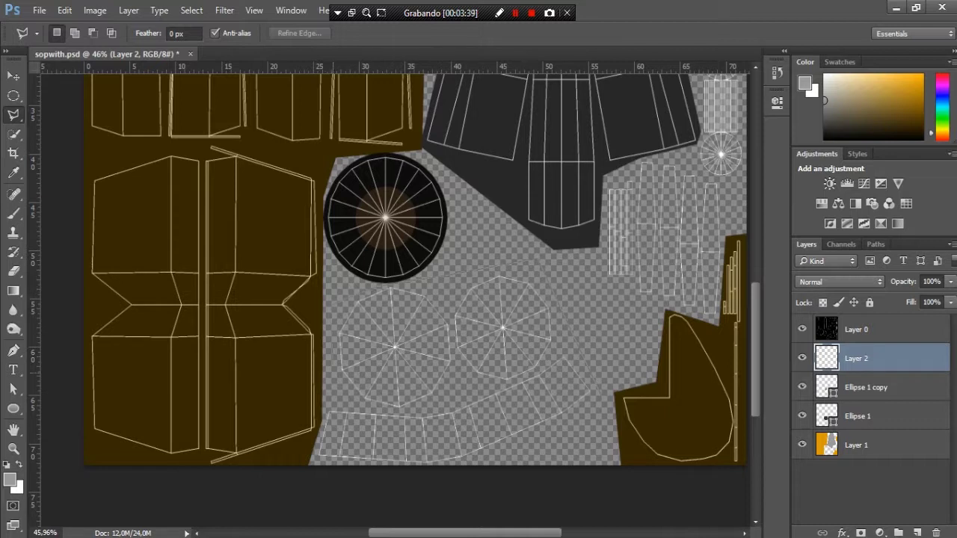
left_click(588, 480)
left_click(600, 393)
Step: Fill the selection on Layer 2 with light grey, deselect, and leave the Layer 0 wireframe shown
left_click(802, 329)
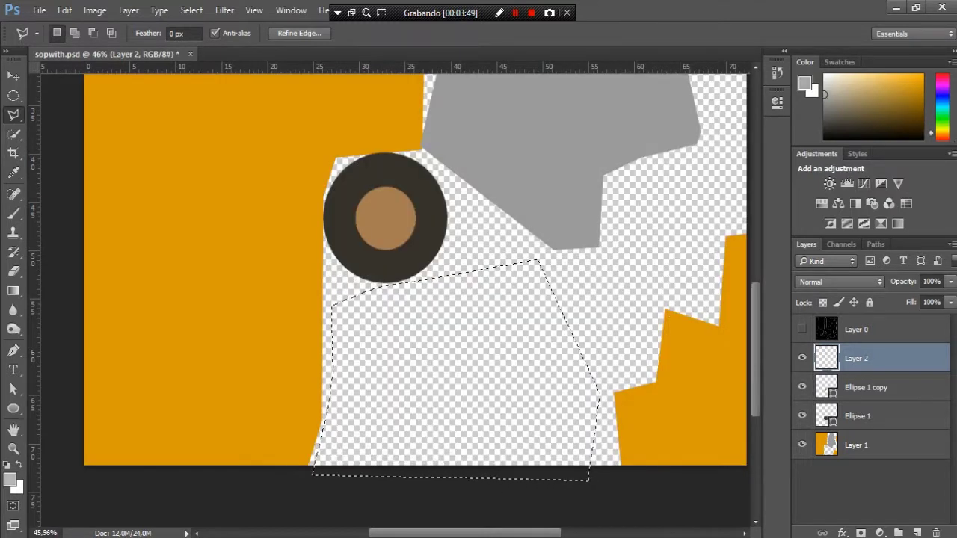
key("alt+BackSpace")
key("ctrl+d")
left_click(801, 328)
Step: Bring in the wood grain image as a new layer, move it over the strut pieces, and place it below the Layer 0 wireframe
scroll(386, 356, "down", 2)
key("v")
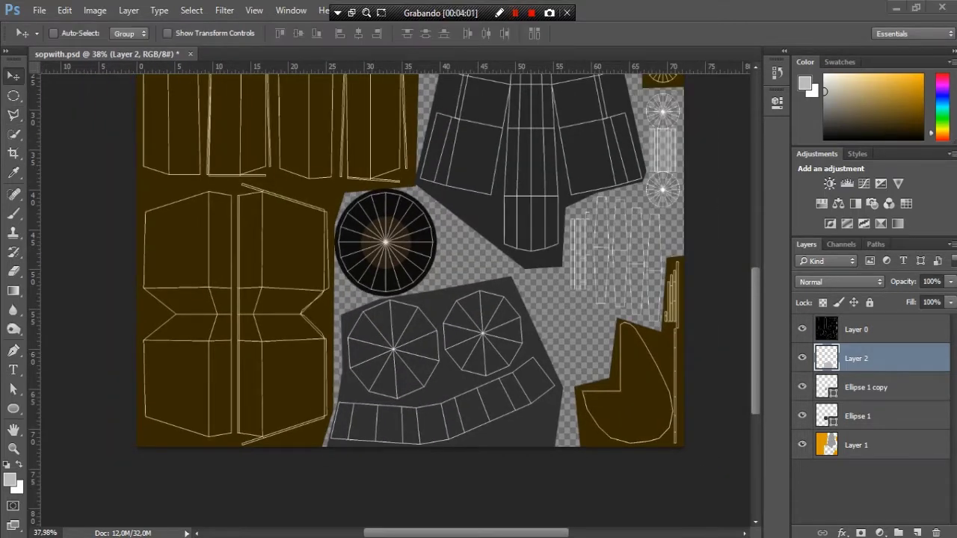
scroll(411, 299, "up", 5)
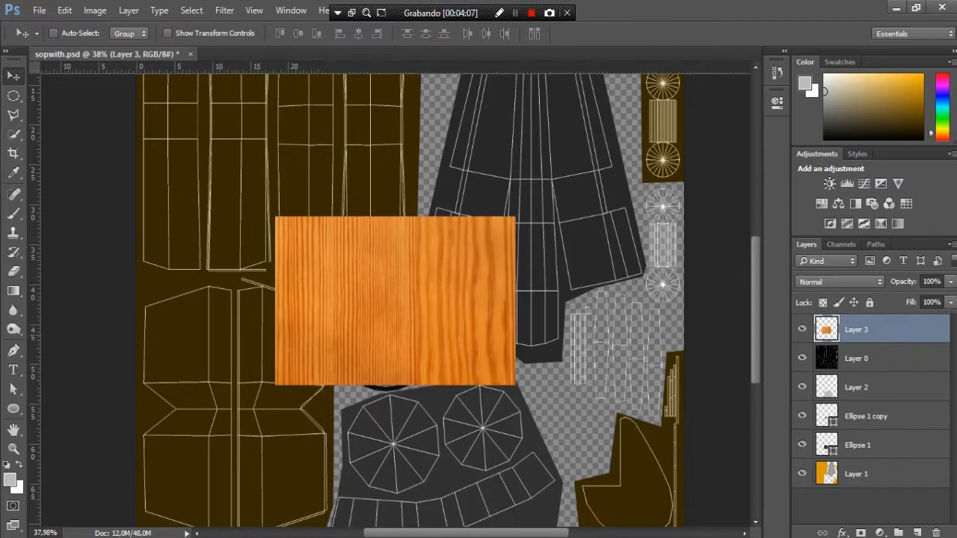
left_click_drag(467, 273, 717, 330)
key("ctrl+bracketleft")
Step: Use rectangular selections to delete the wood texture's upper strip and the part overlapping the fuselage pieces beside the struts
scroll(689, 367, "up", 5)
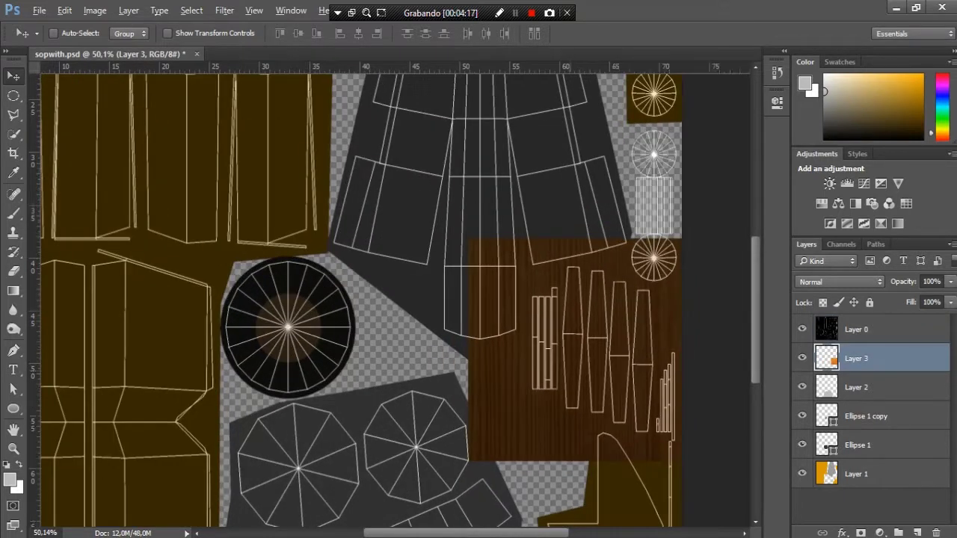
left_click_drag(387, 185, 700, 253)
key("ctrl+d")
right_click(13, 95)
left_click(67, 98)
left_click_drag(417, 193, 702, 240)
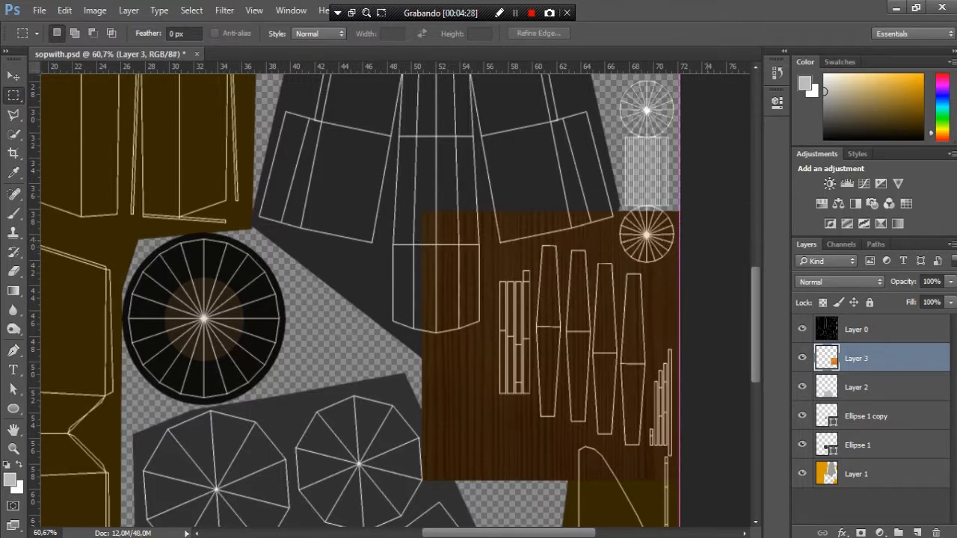
key("Delete")
left_click_drag(378, 193, 489, 499)
key("Delete")
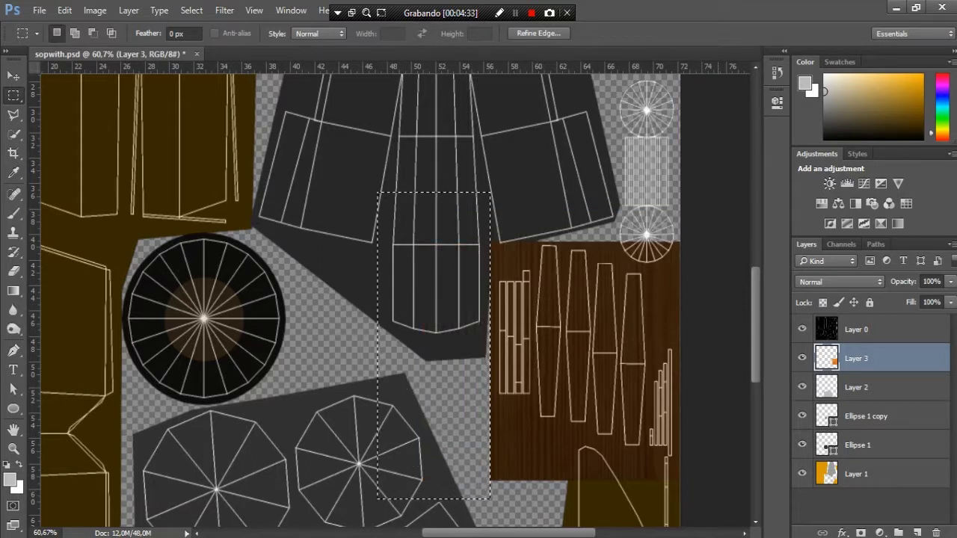
Step: Delete the remaining excess wood around the small round piece, the thin strips, the lower edge, and the corner by the fuselage
left_click_drag(615, 220, 704, 267)
left_click_drag(706, 224, 706, 224)
key("Delete")
left_click_drag(679, 332, 680, 487)
left_click_drag(446, 439, 610, 458)
key("Delete")
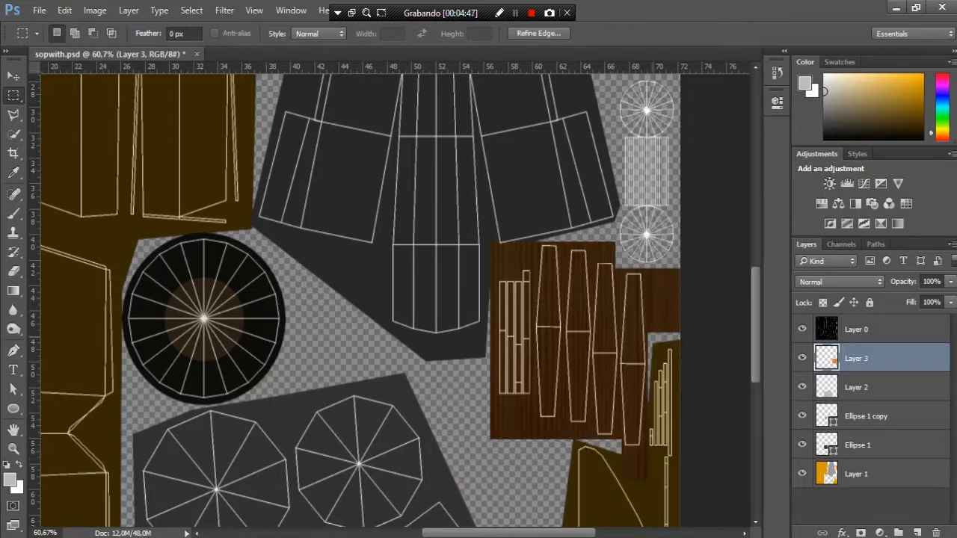
left_click_drag(479, 223, 534, 265)
key("Delete")
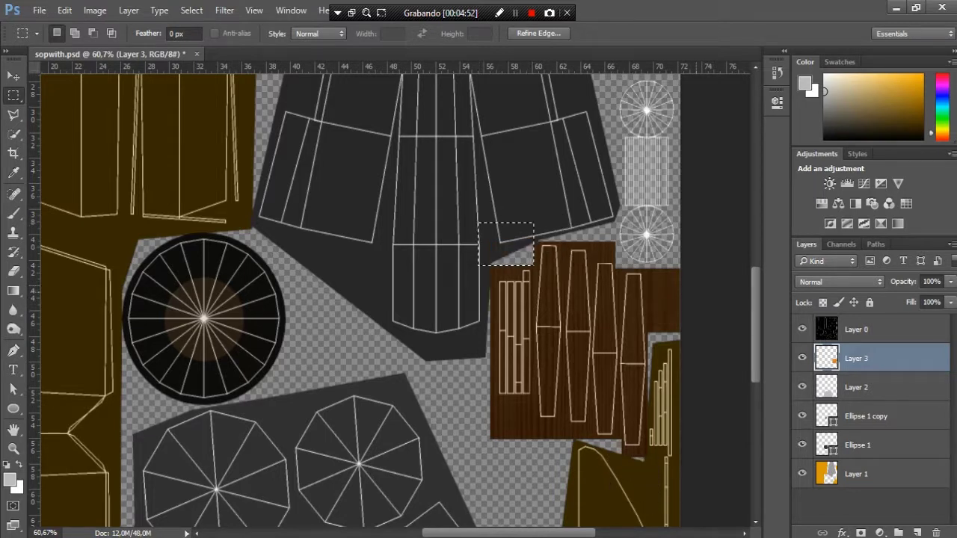
Step: Check the coloured areas with the wireframe hidden, add a new layer above the wood texture, and show the wireframe again
left_click(802, 328)
scroll(440, 299, "down", 5)
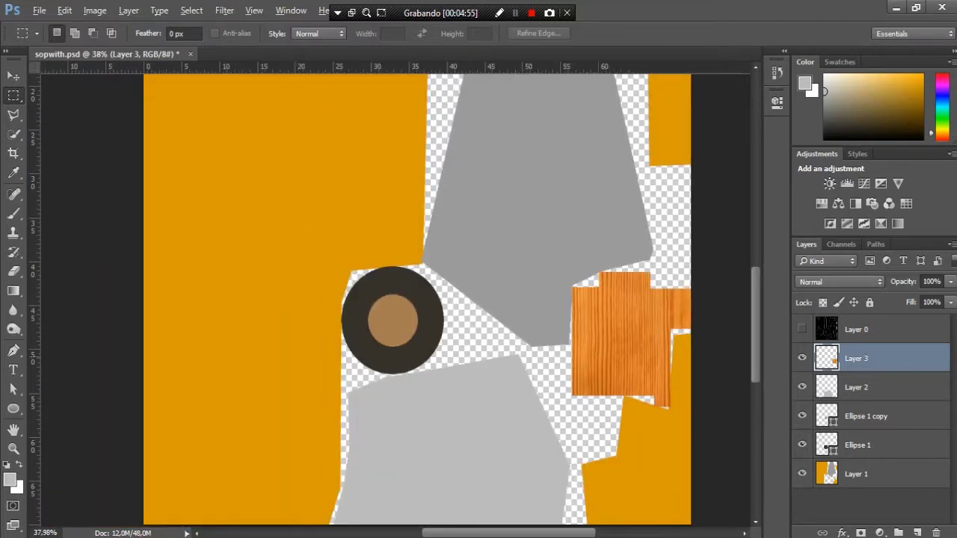
scroll(441, 291, "down", 3)
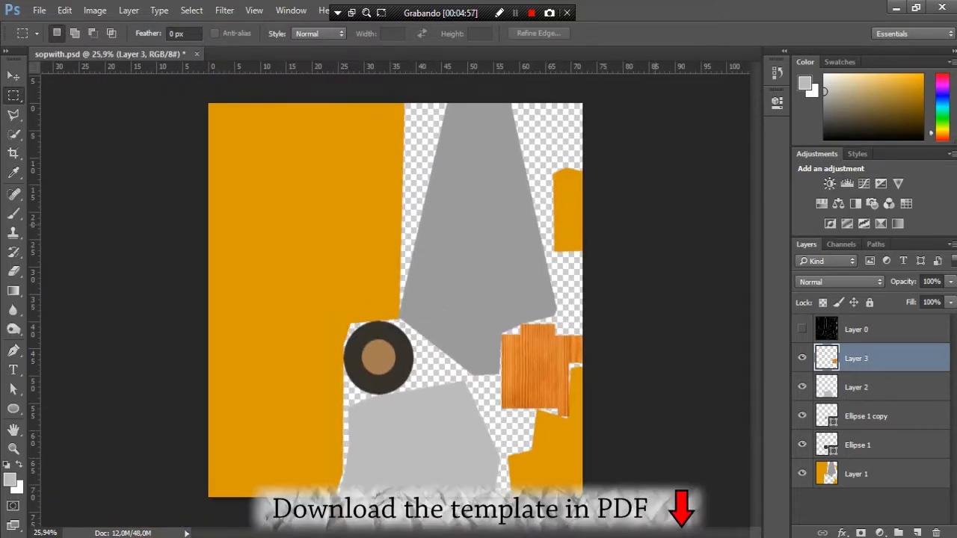
key("v")
key("ctrl+shift+alt+n")
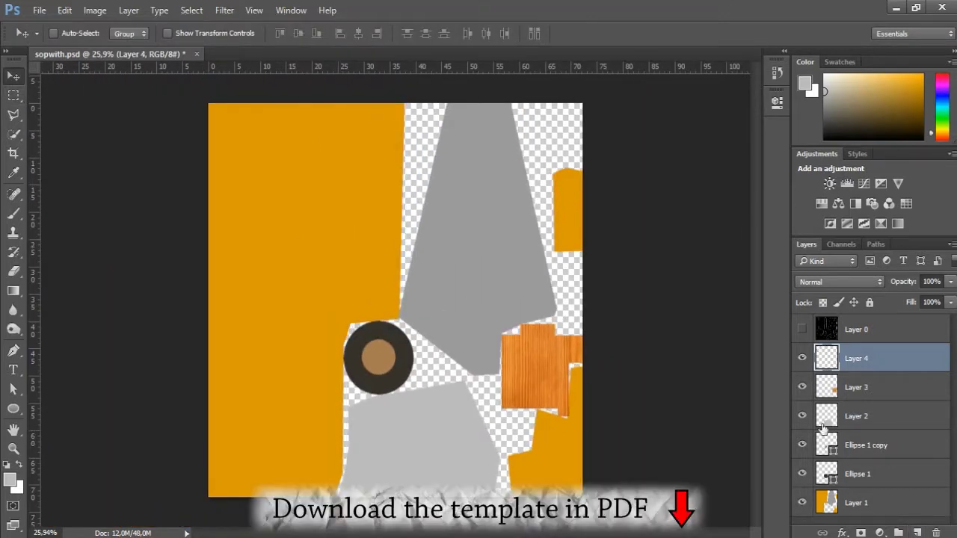
left_click(802, 330)
scroll(352, 369, "up", 7)
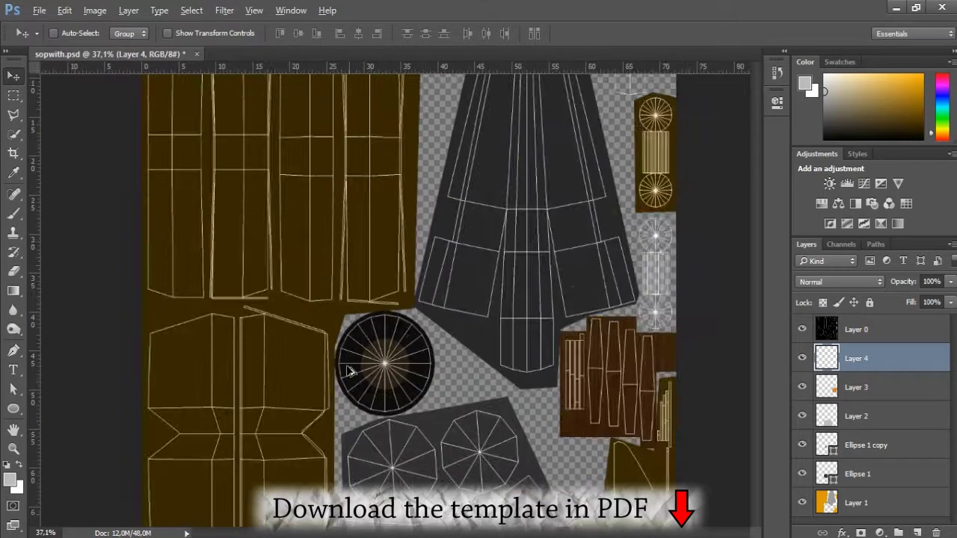
Step: Paint a straight horizontal spoke across the brown wheel hub on Layer 4, using a 2 px brush in the tyre's dark colour
scroll(453, 384, "up", 2)
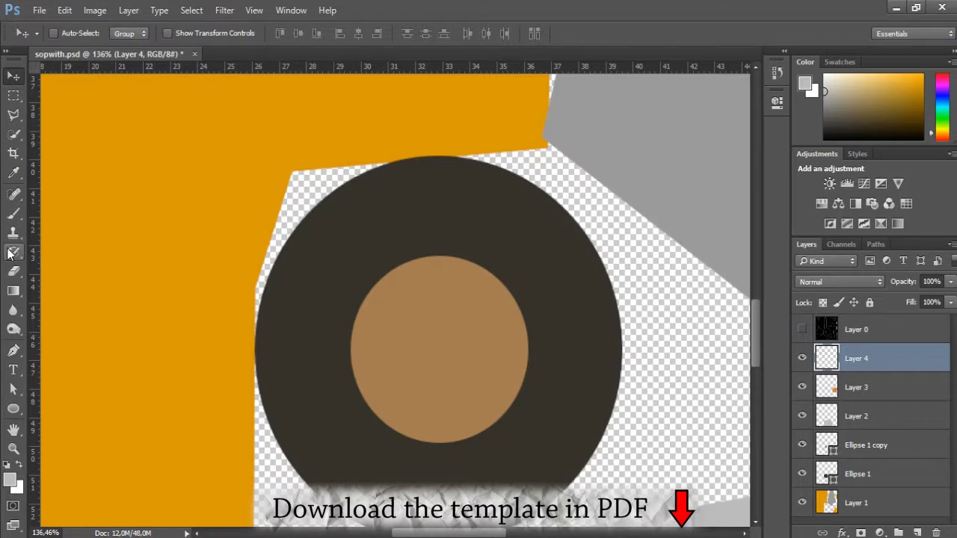
left_click(15, 214)
right_click(326, 313)
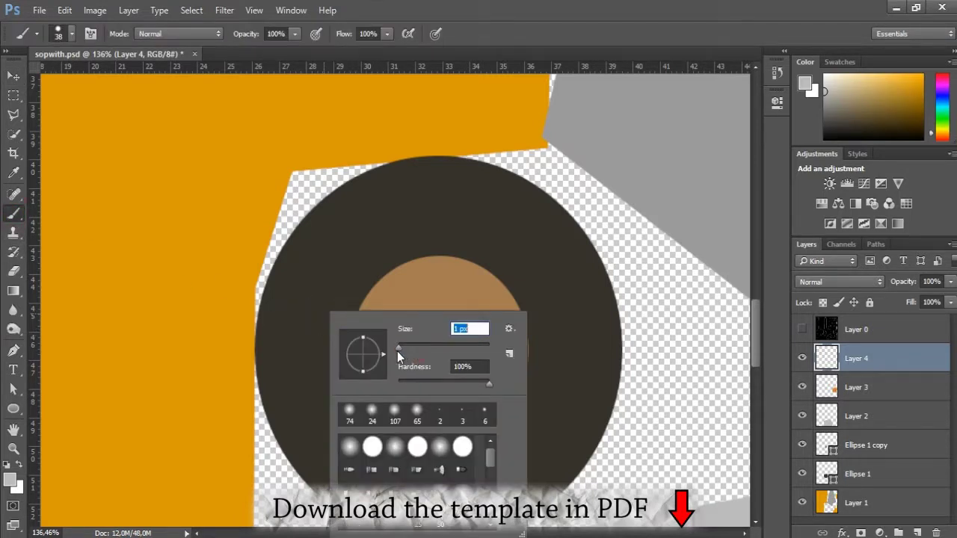
type("2")
key("Return")
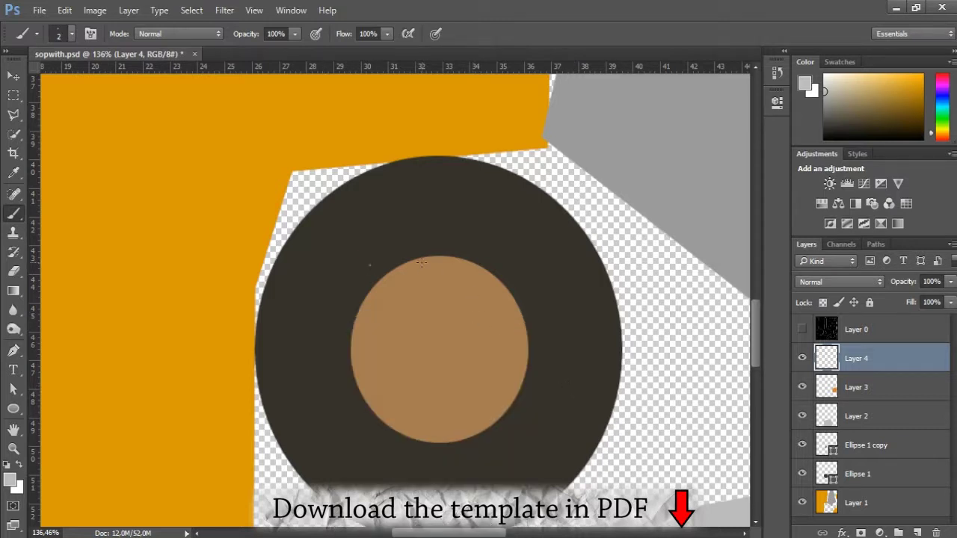
left_click(408, 240, "alt")
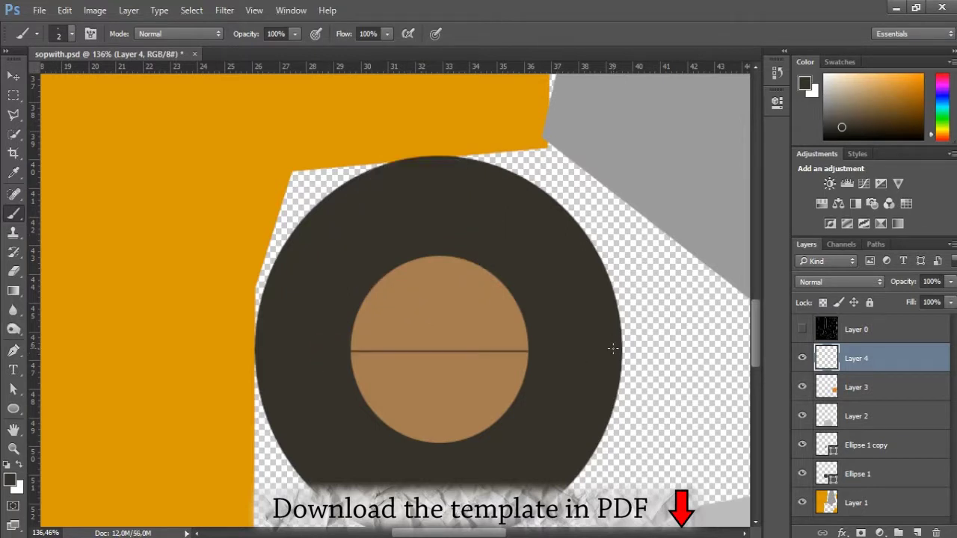
Step: Duplicate the Layer 4 spoke twice and merge the three spoke layers into one
right_click(851, 363)
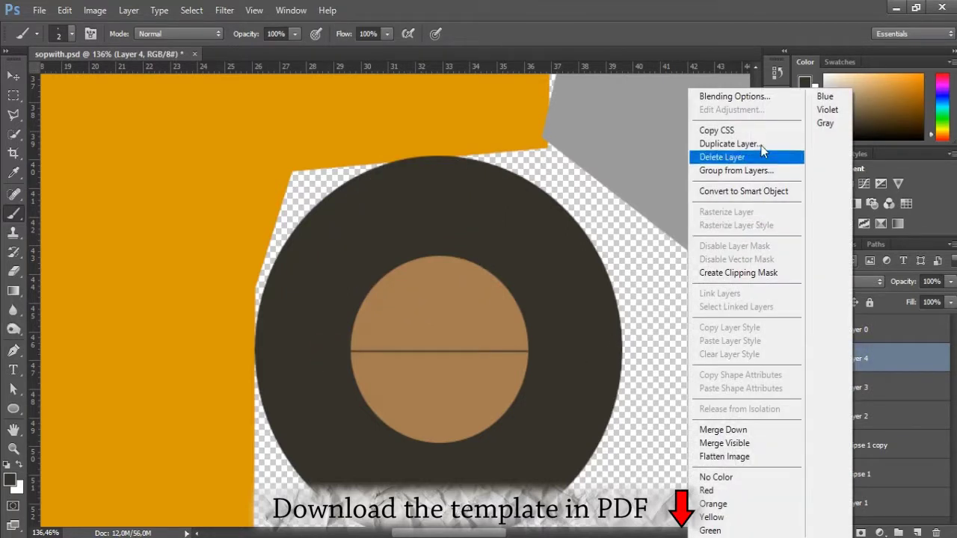
left_click(736, 141)
left_click(602, 164)
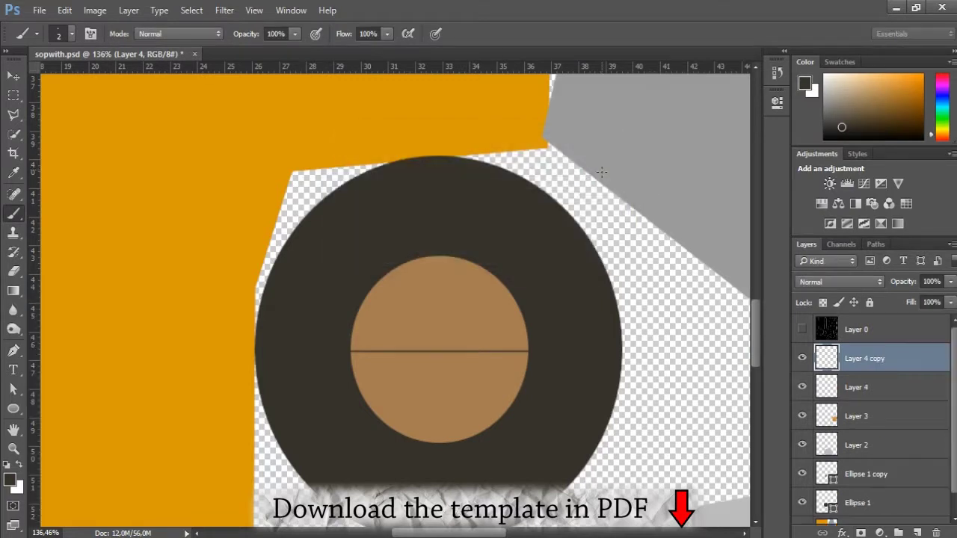
right_click(837, 351)
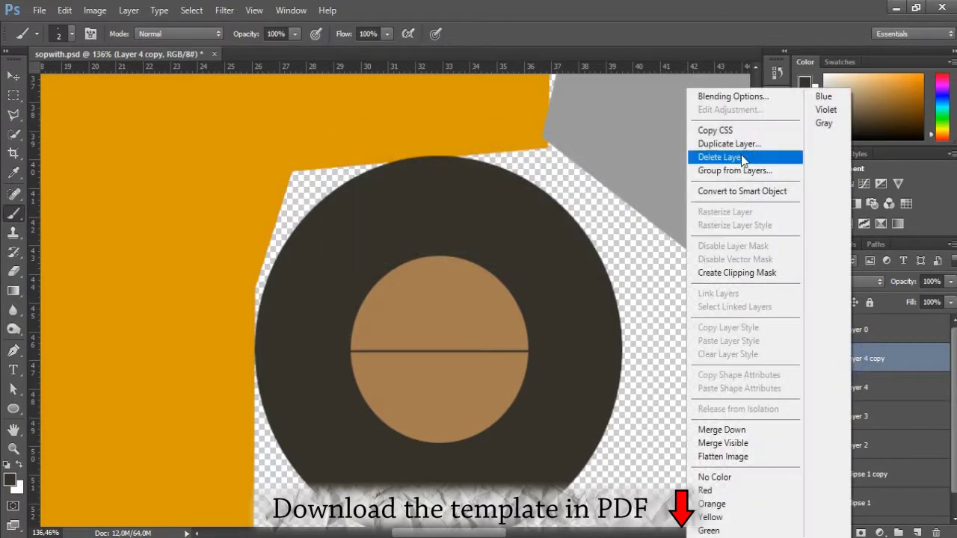
left_click(742, 150)
left_click(618, 165)
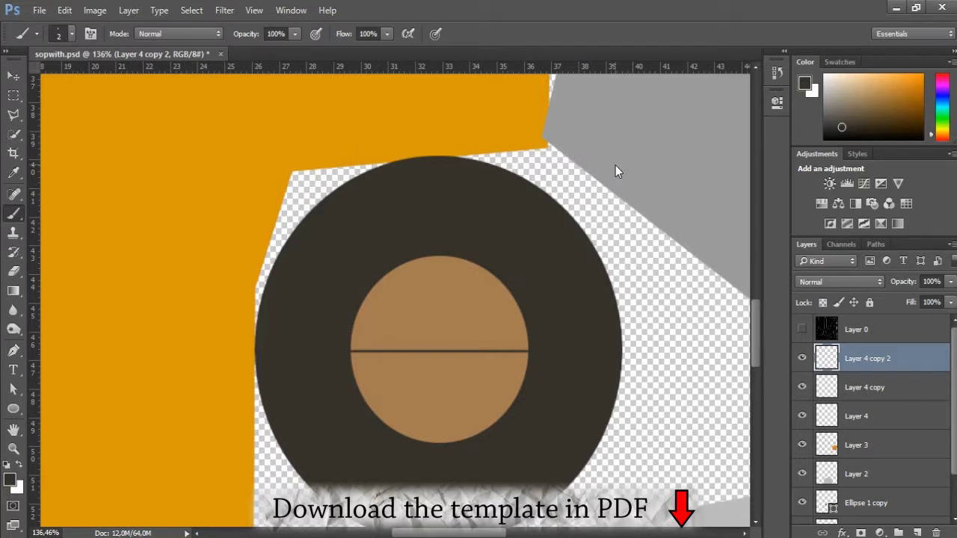
left_click(861, 416, "shift")
right_click(861, 416)
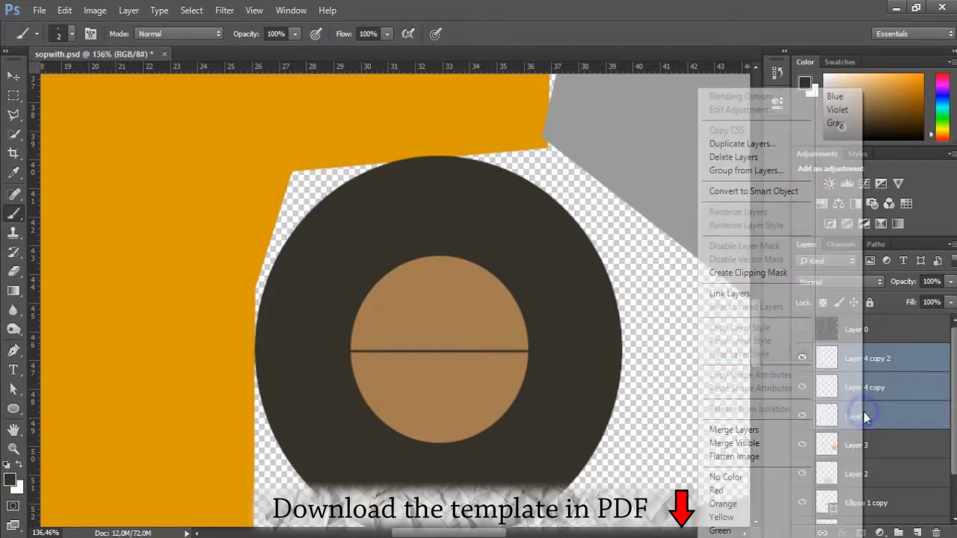
left_click(756, 430)
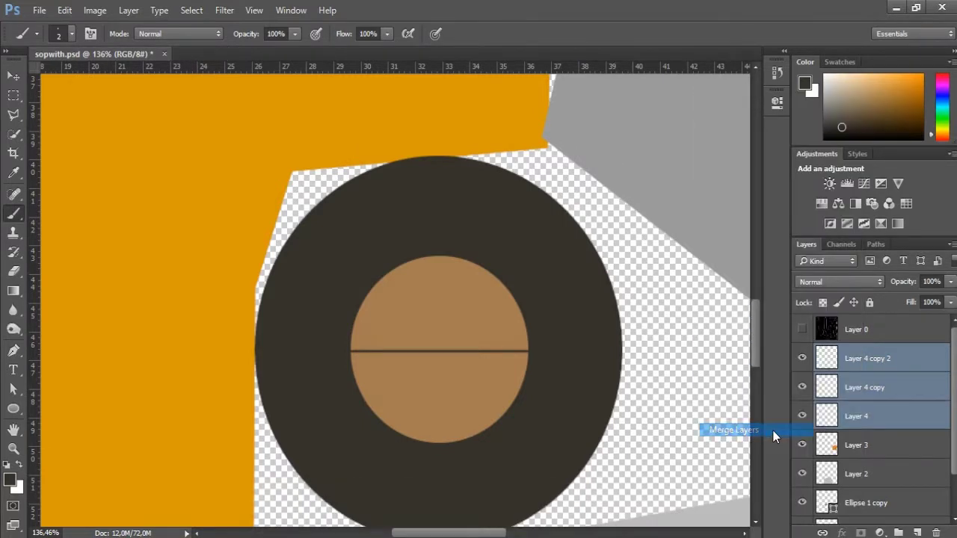
Step: Show the Layer 0 wireframe and place it beneath the merged spoke layer
left_click(801, 329)
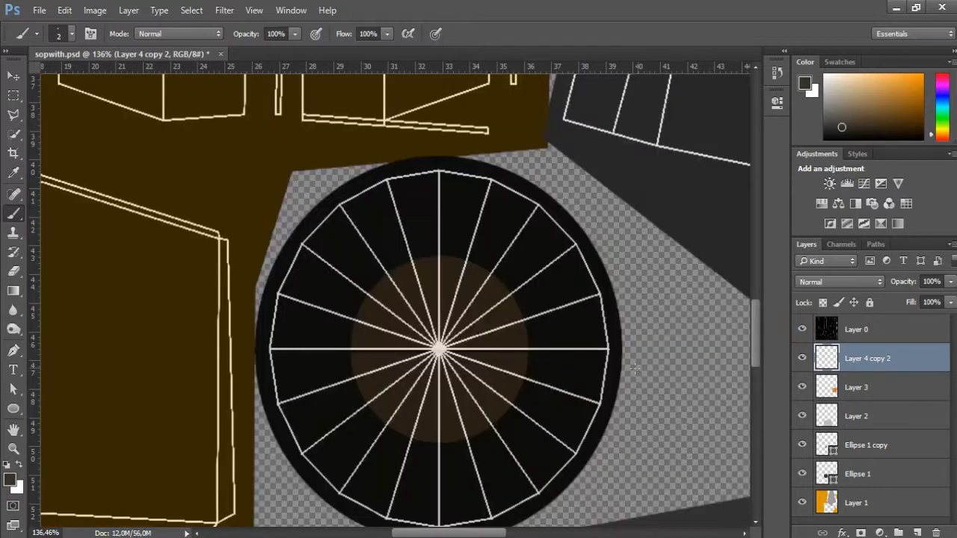
key("v")
scroll(493, 372, "up", 5)
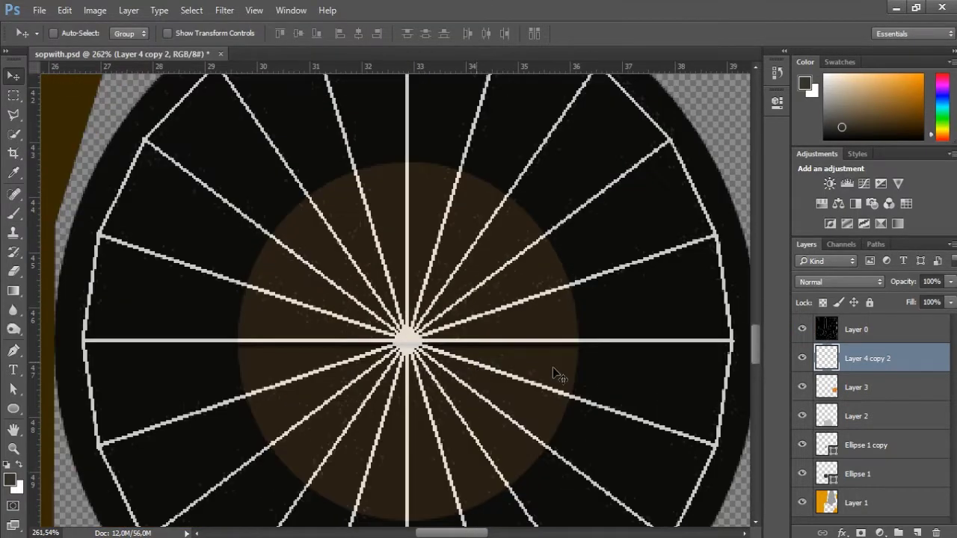
left_click_drag(850, 334, 839, 361)
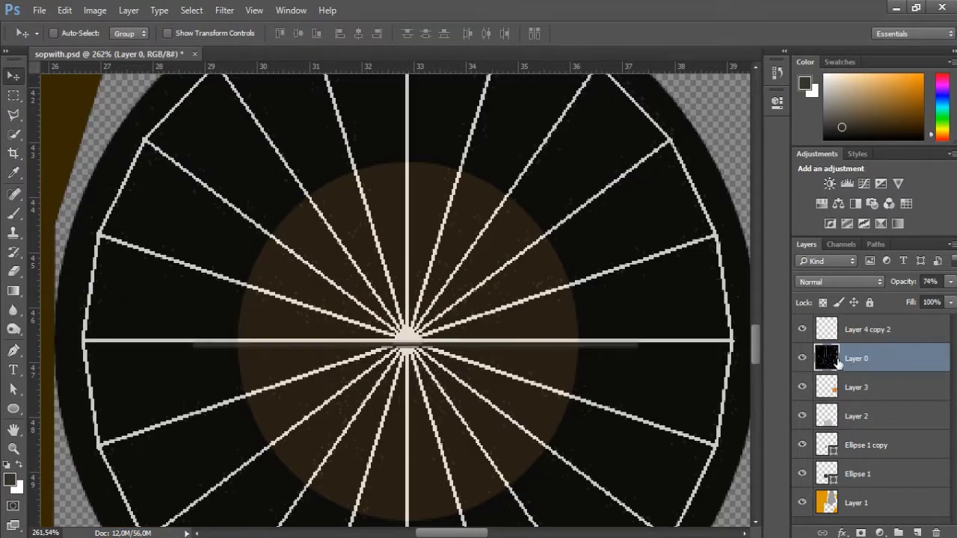
Step: Duplicate the spoke layer and rotate the copy to vertical so the two lines form a cross
left_click(847, 337)
right_click(852, 335)
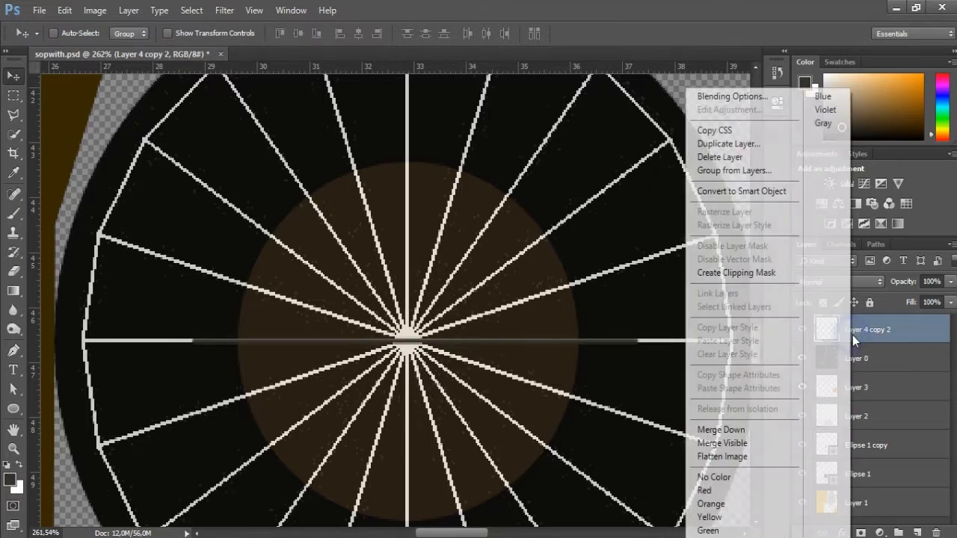
left_click(747, 143)
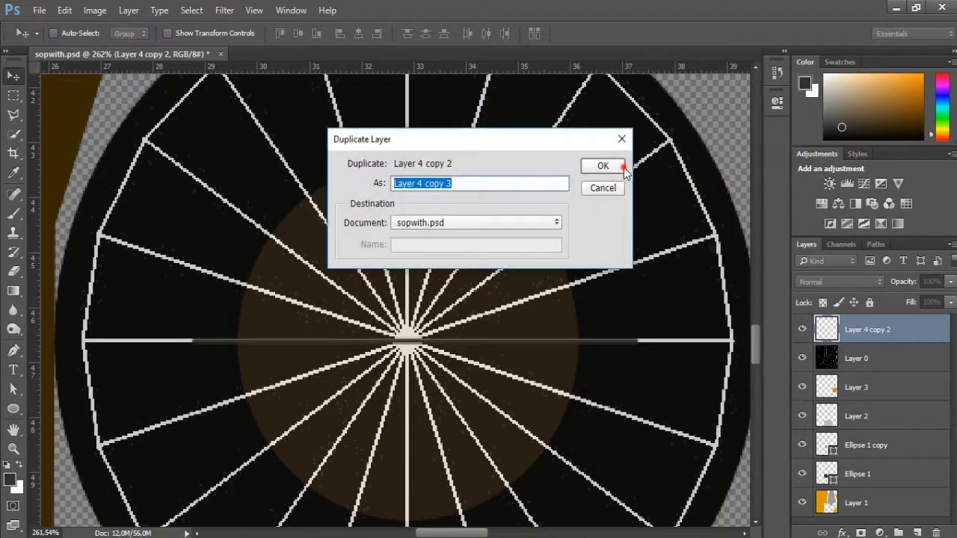
left_click(609, 166)
key("ctrl+t")
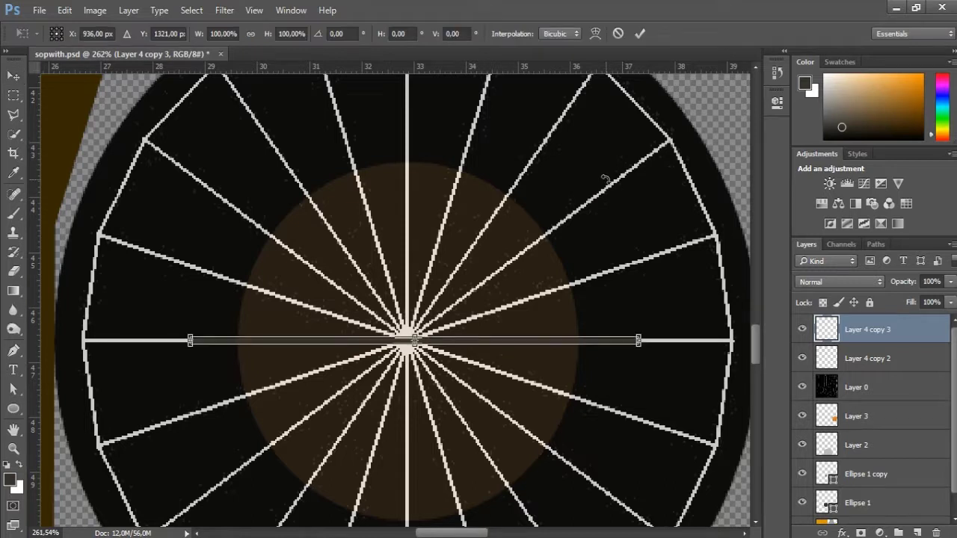
left_click_drag(644, 376, 512, 476)
key("Return")
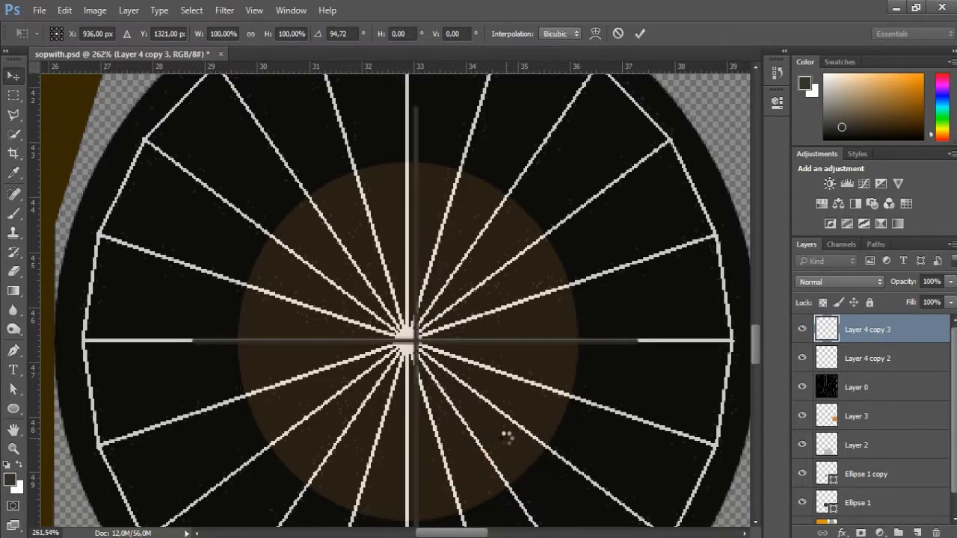
Step: Align the vertical and horizontal spokes with the centre of the wheel's wireframe
left_click_drag(577, 365, 561, 390)
key("ctrl+t")
left_click_drag(566, 432, 557, 449)
key("Return")
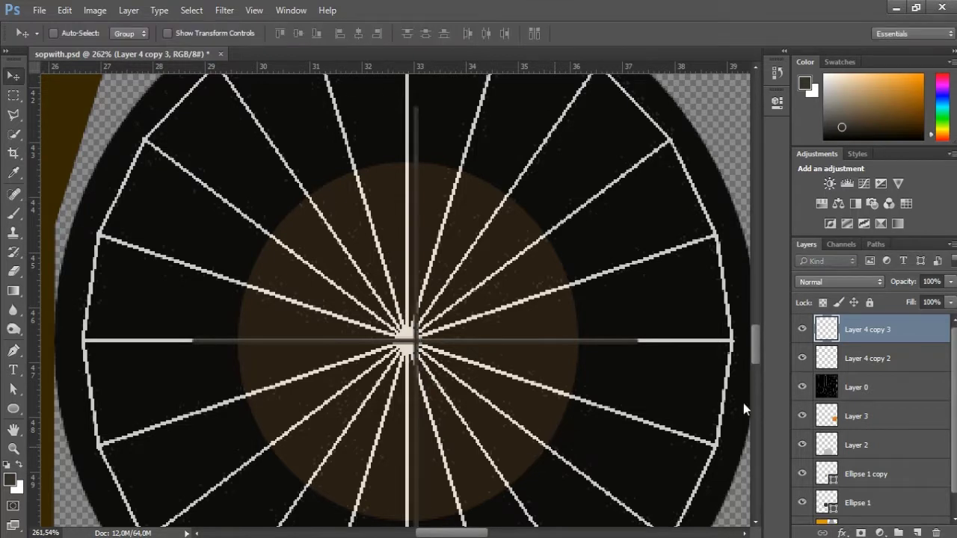
left_click(873, 358, "shift")
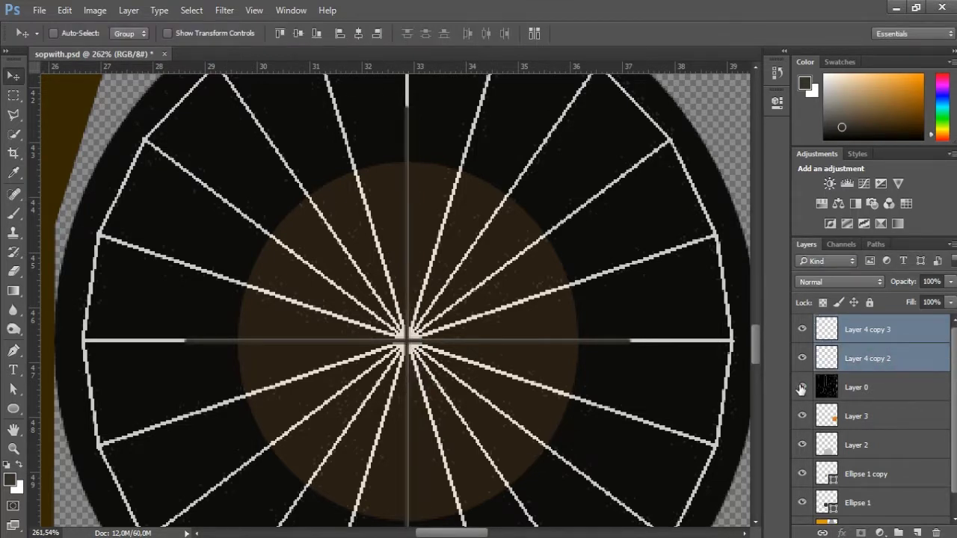
Step: Hide the wireframe and merge the vertical and horizontal spoke layers
left_click(801, 387)
right_click(878, 338)
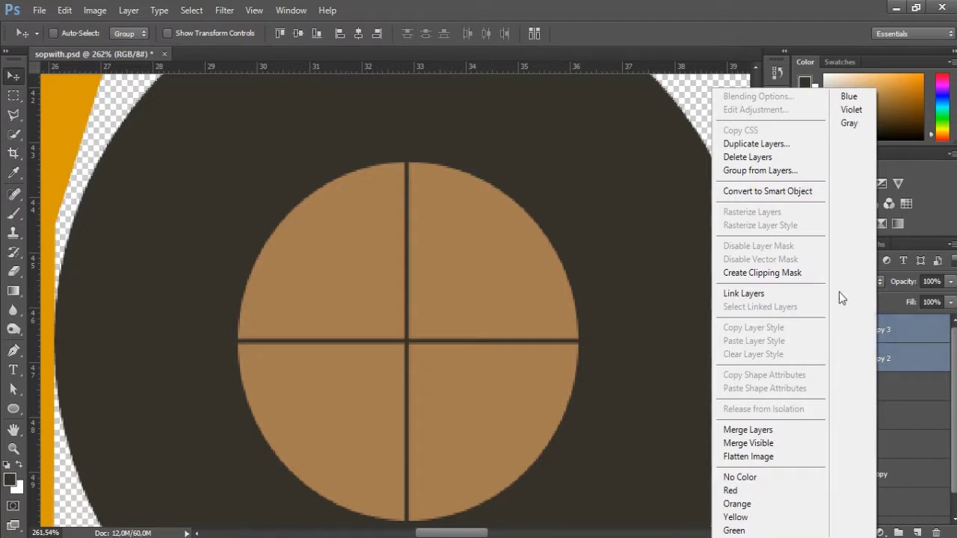
left_click(759, 429)
Step: Duplicate the merged spoke cross and rotate the copy about 23 degrees clockwise around the hub centre
right_click(881, 333)
left_click(732, 144)
left_click(602, 167)
key("ctrl+t")
left_click_drag(717, 258, 723, 237)
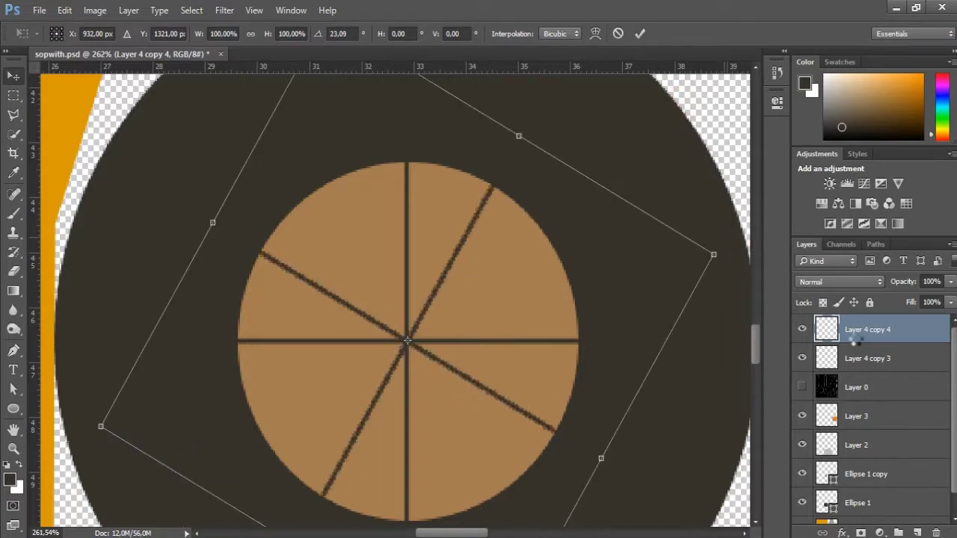
key("Return")
Step: Duplicate the upright spoke cross on Layer 4 copy 3
left_click(869, 358)
right_click(872, 357)
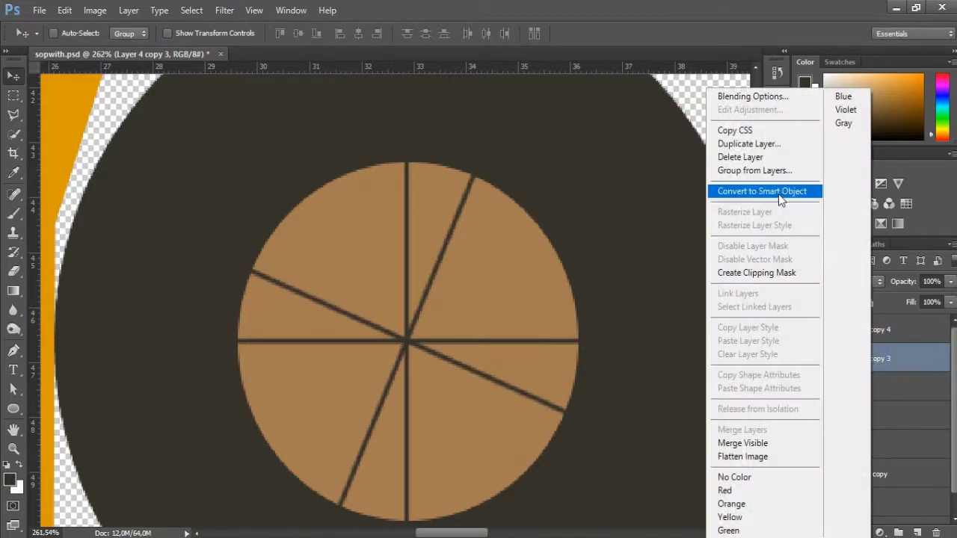
left_click(755, 144)
left_click(604, 161)
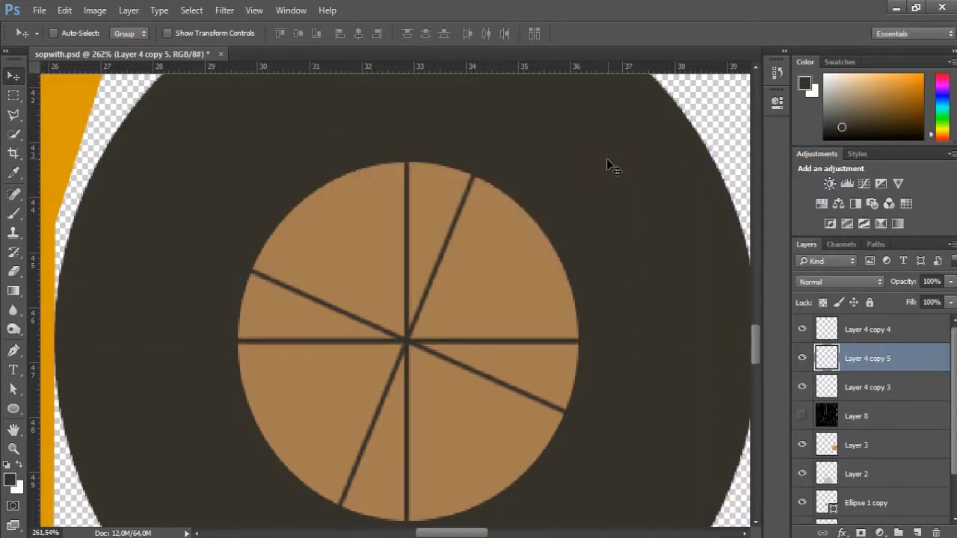
Step: Try to rotate the new spoke cross by about 51 degrees, and undo the rotation
key("ctrl+t")
left_click_drag(719, 225, 750, 304)
left_click_drag(749, 317, 668, 398)
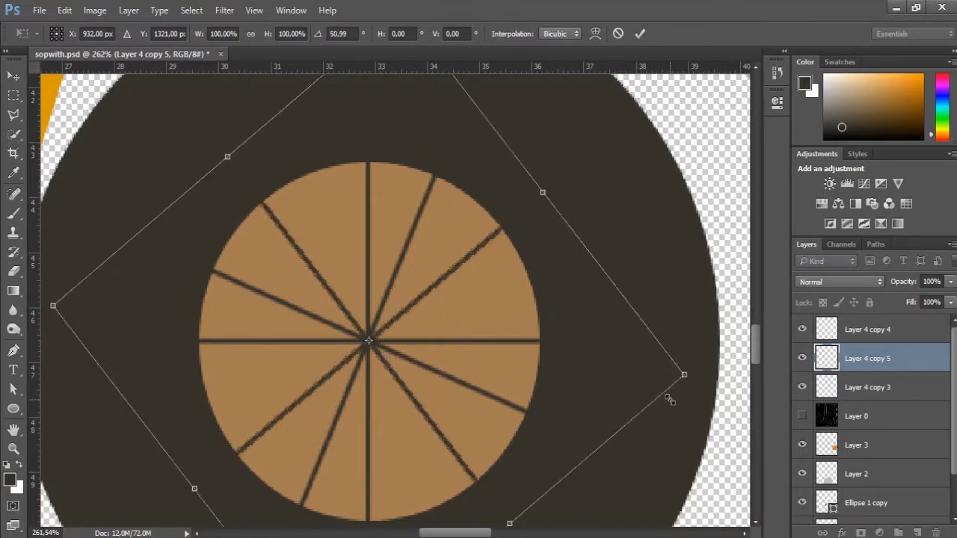
key("Return")
key("ctrl+z")
Step: Rotate the Layer 4 copy 5 spoke cross so its lines run diagonally across the hub
key("ctrl+t")
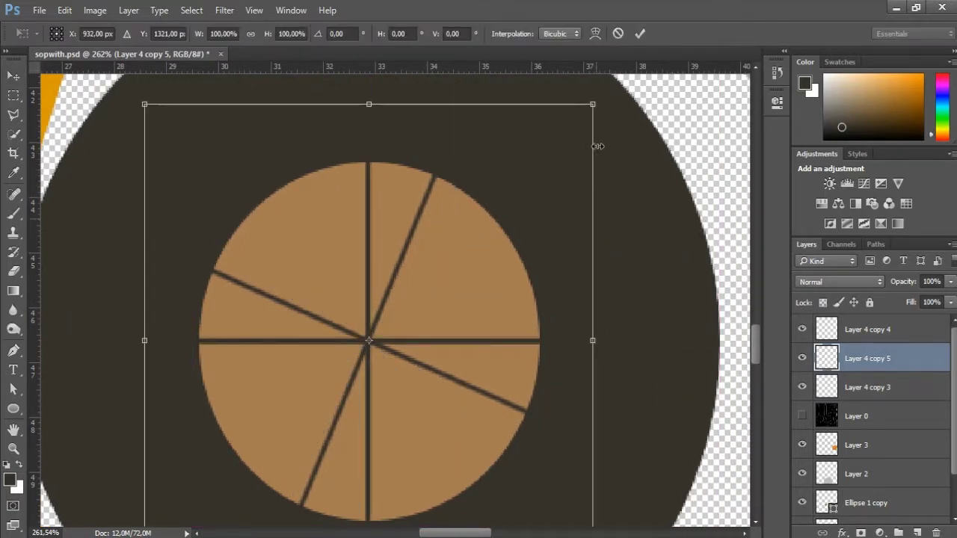
left_click_drag(658, 202, 709, 358)
key("Return")
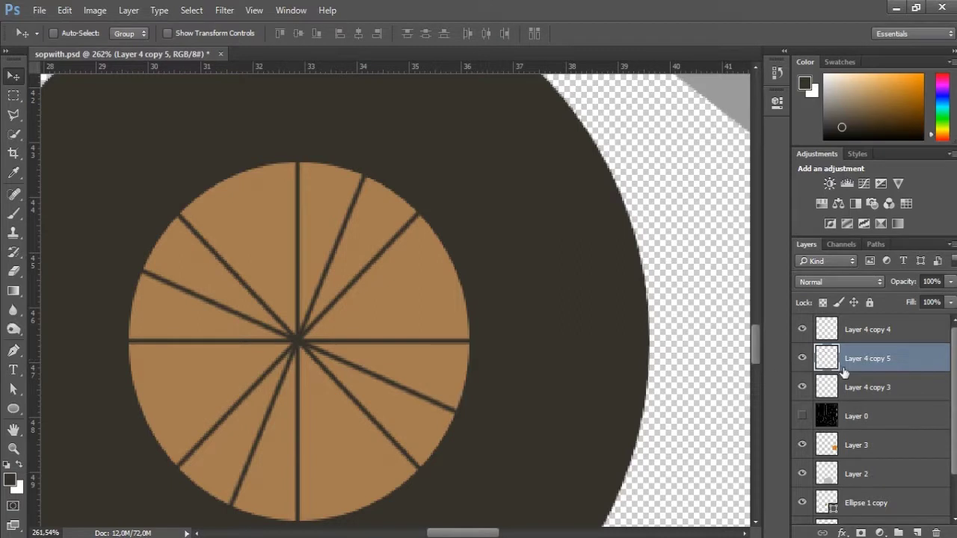
right_click(863, 390)
left_click(747, 143)
left_click(591, 171)
key("ctrl+t")
left_click_drag(580, 123, 679, 446)
key("Escape")
key("Delete")
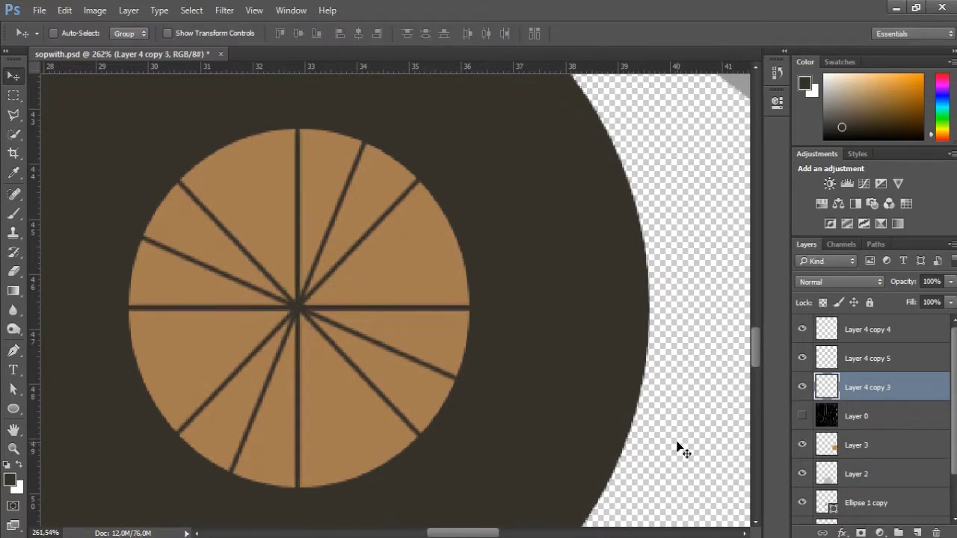
Step: Duplicate the tilted spoke cross on Layer 4 copy 4 and flip the copy horizontally to complete the wheel's spokes
left_click(856, 331)
right_click(864, 334)
left_click(748, 147)
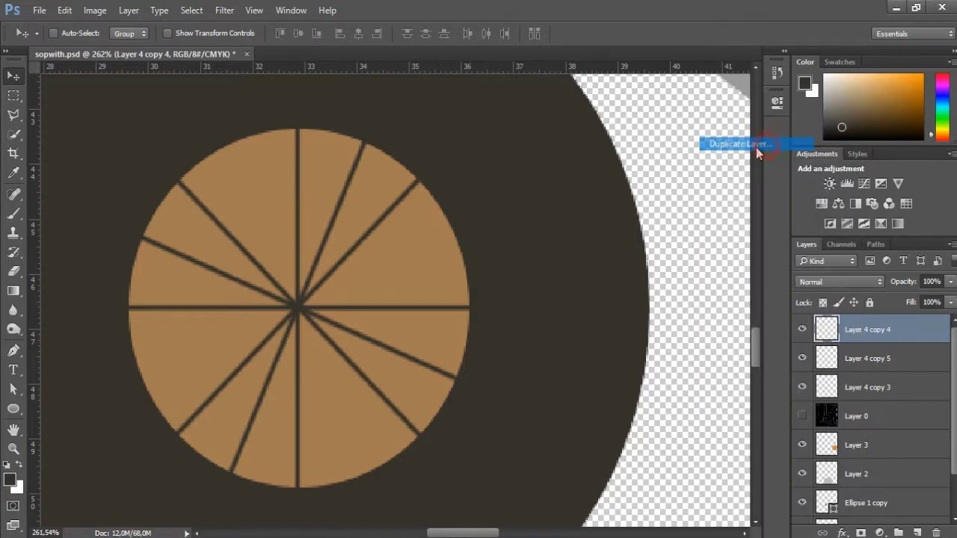
left_click(602, 166)
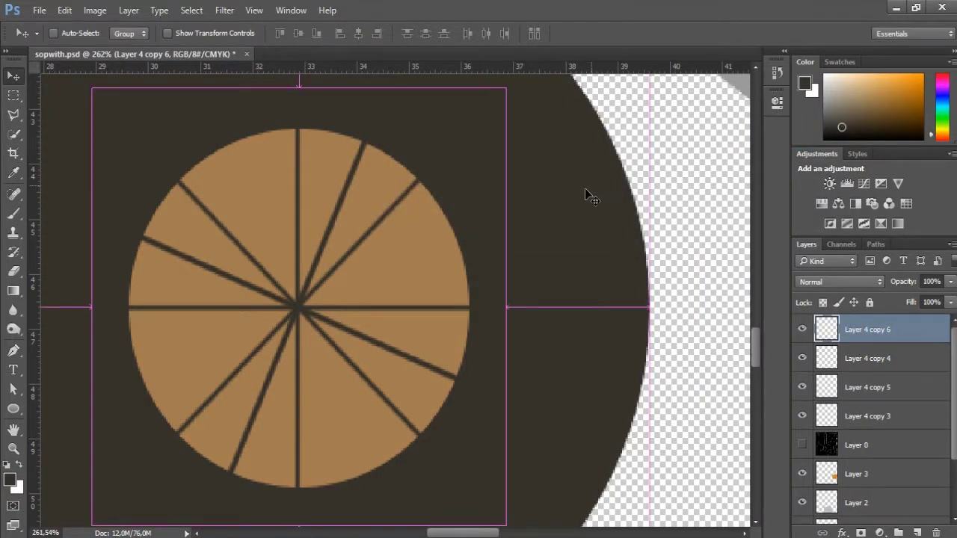
key("ctrl+t")
right_click(434, 188)
left_click(455, 377)
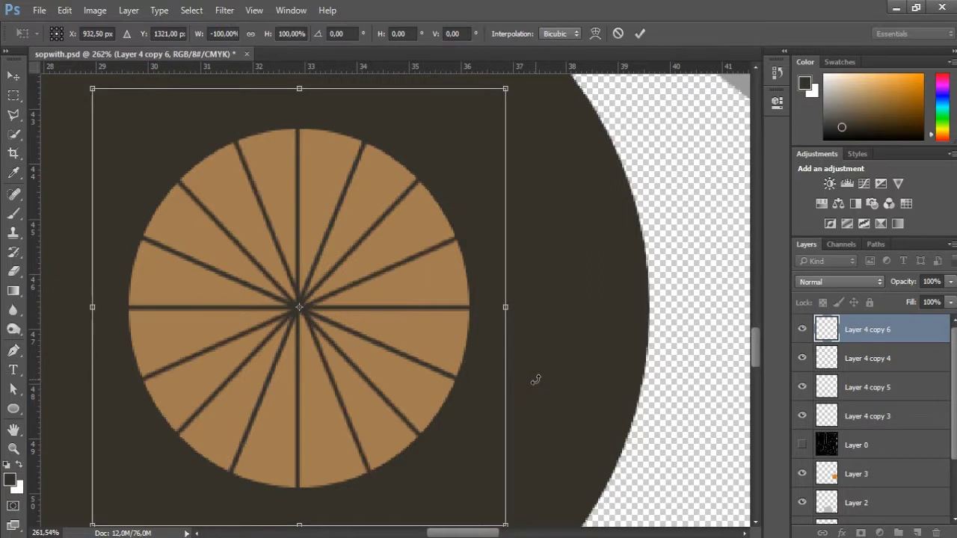
key("Return")
Step: Draw a red-filled rectangle about 313 by 118 px over the orange area beneath the wood texture
scroll(627, 366, "down", 10)
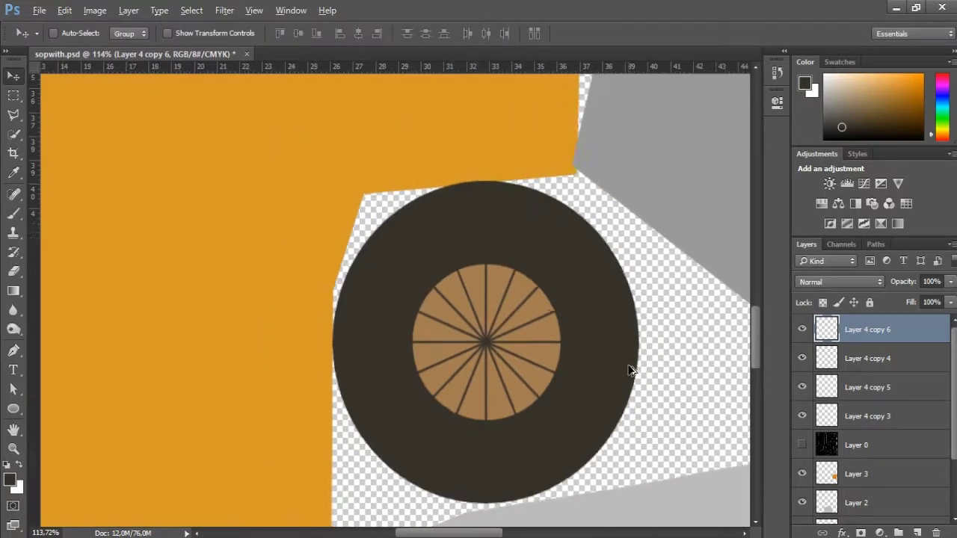
scroll(628, 366, "down", 1)
left_click_drag(553, 279, 418, 276)
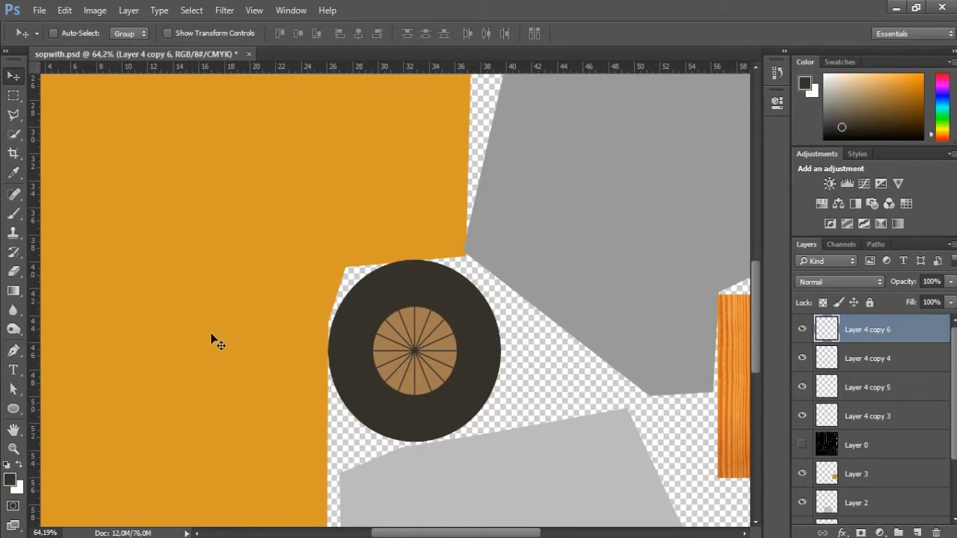
left_click_drag(611, 416, 320, 181)
scroll(605, 425, "up", 1)
scroll(607, 426, "up", 1)
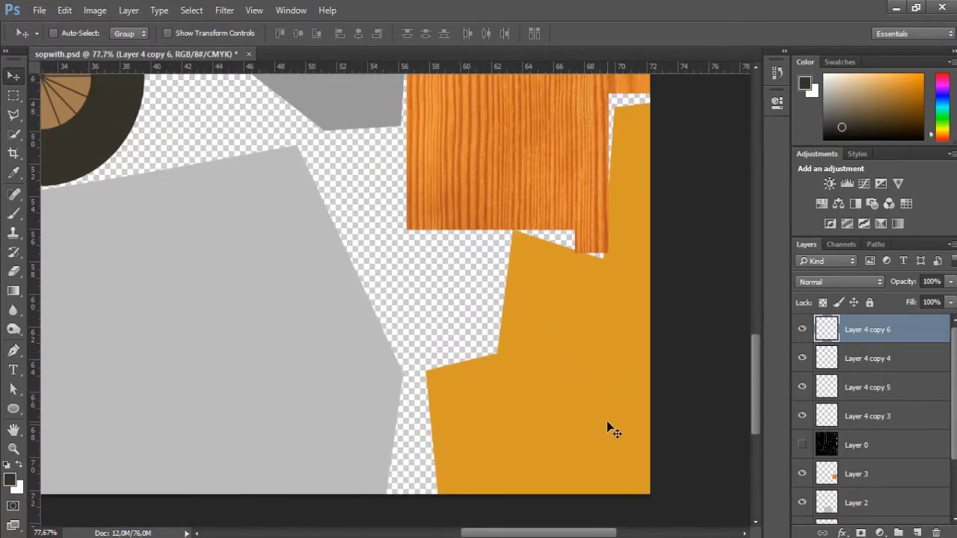
left_click(14, 408)
left_click(82, 402)
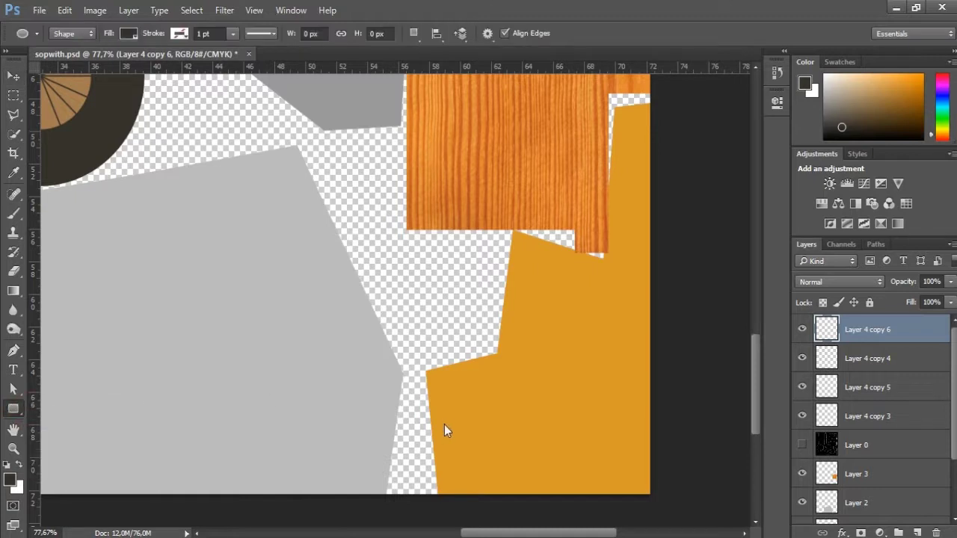
left_click(128, 33)
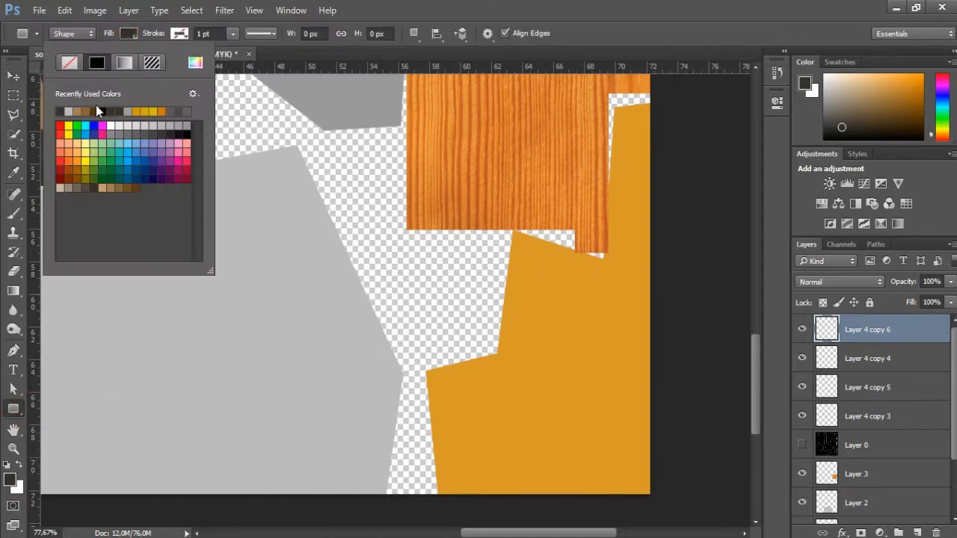
left_click(60, 126)
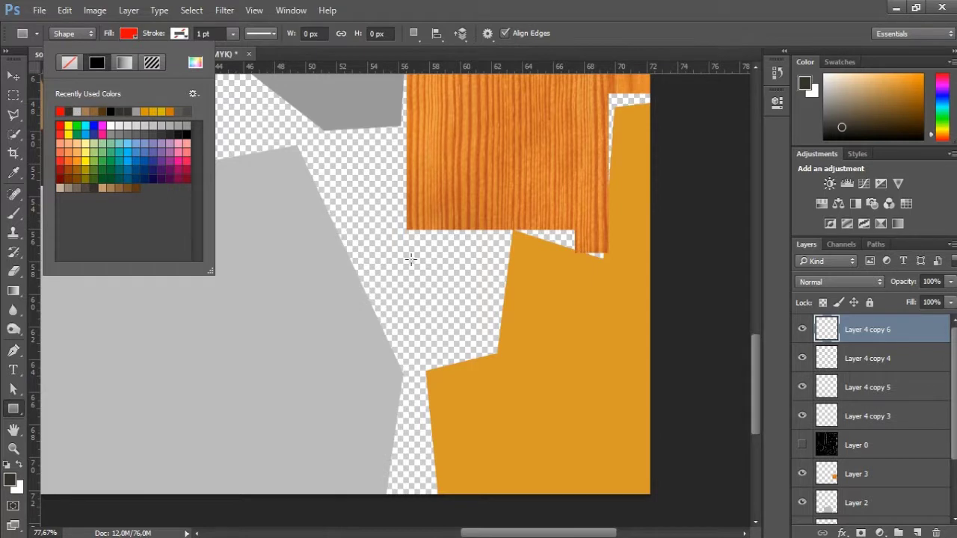
left_click_drag(450, 311, 622, 380)
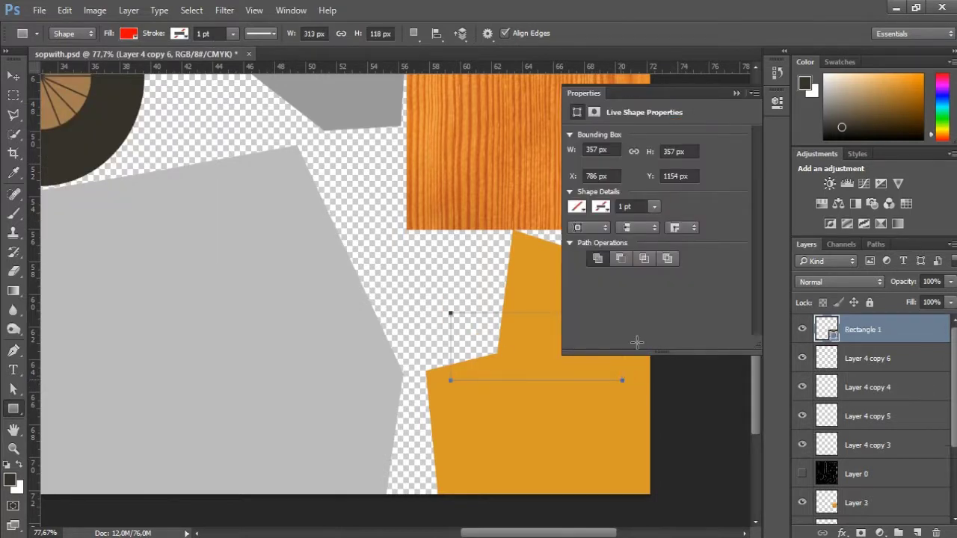
left_click(735, 92)
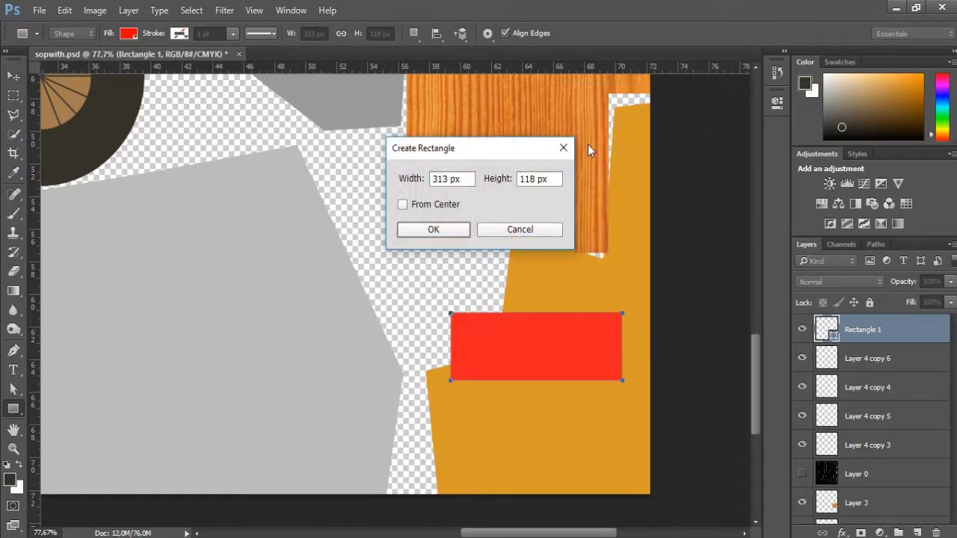
left_click(429, 232)
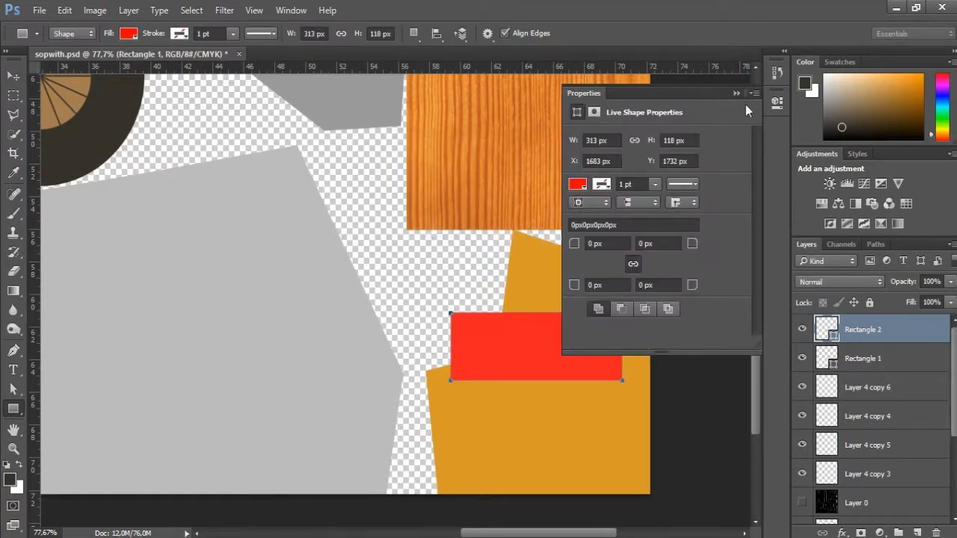
left_click(737, 93)
left_click(12, 76)
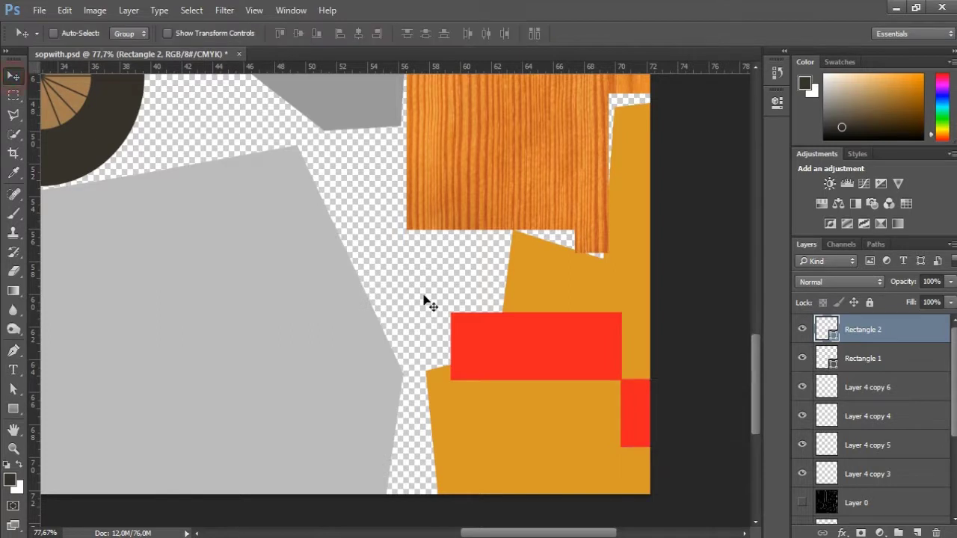
key("Delete")
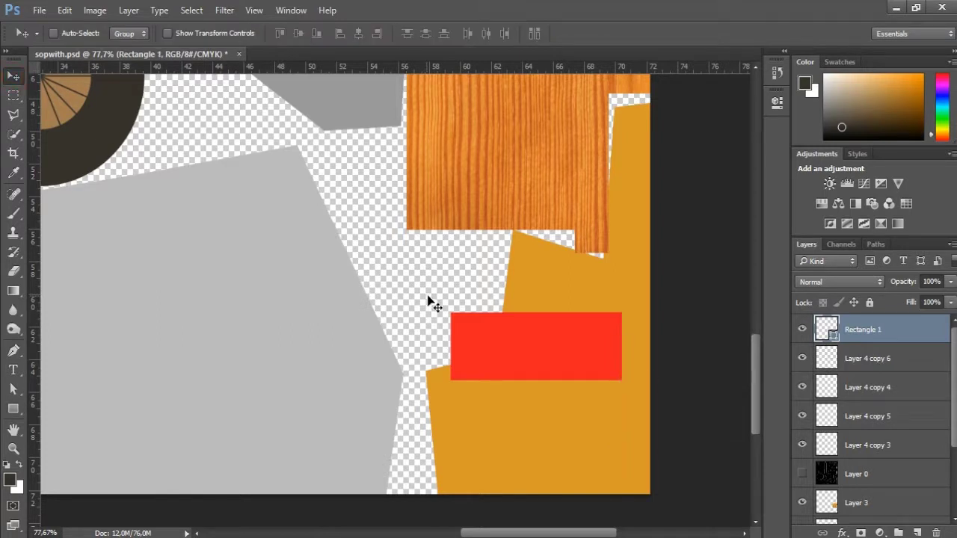
Step: Duplicate the red rectangle layer and place the copy directly beneath the original
right_click(879, 336)
left_click(776, 142)
left_click(621, 166)
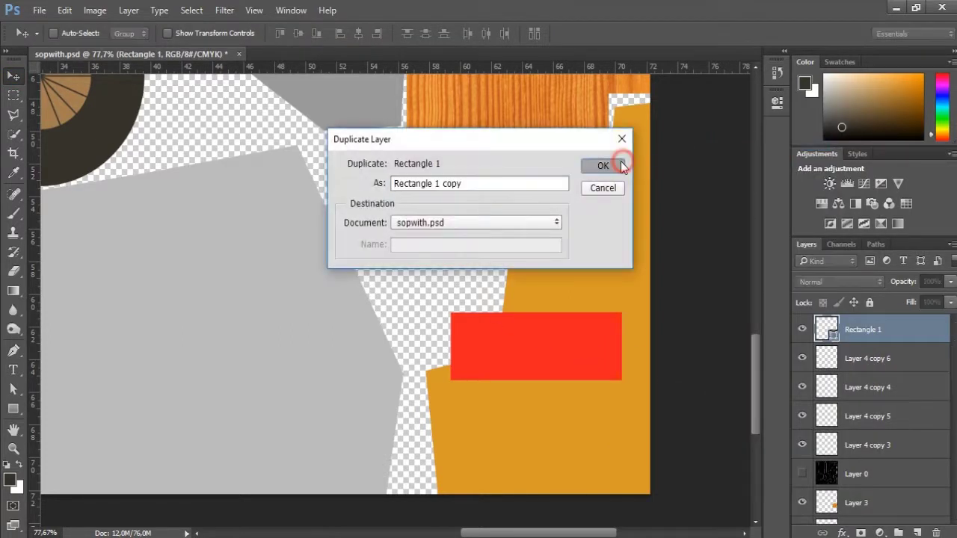
left_click_drag(596, 387, 594, 410)
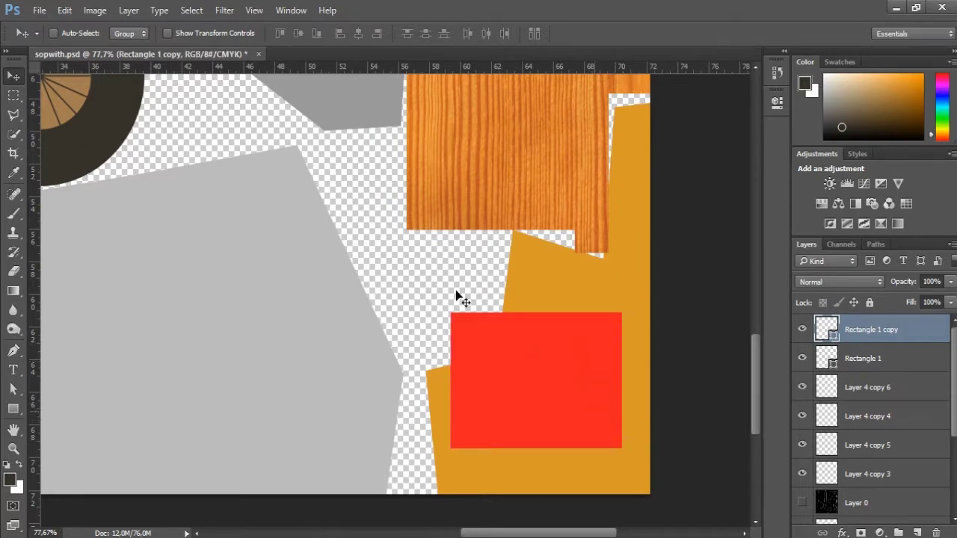
Step: Change the fill of the Rectangle 1 copy shape to white
left_click(12, 407)
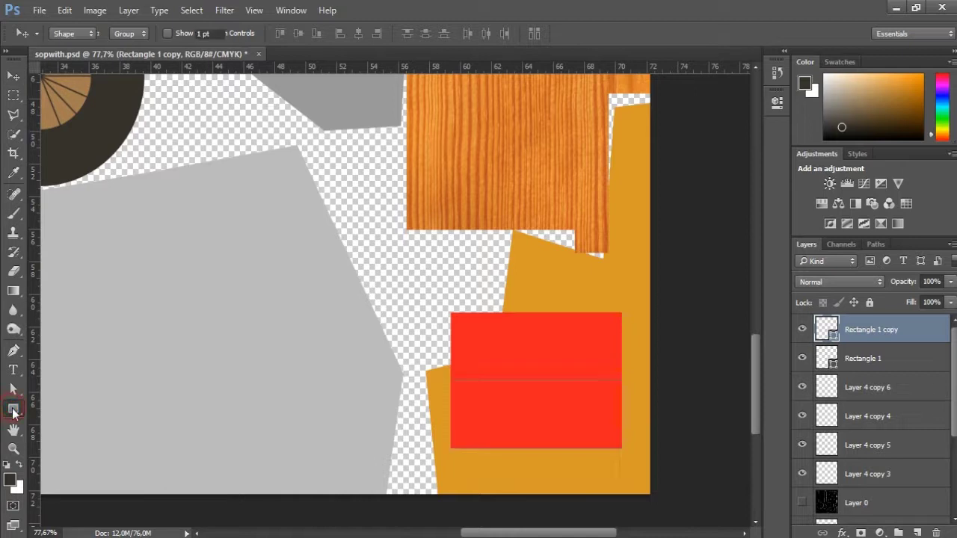
left_click(129, 34)
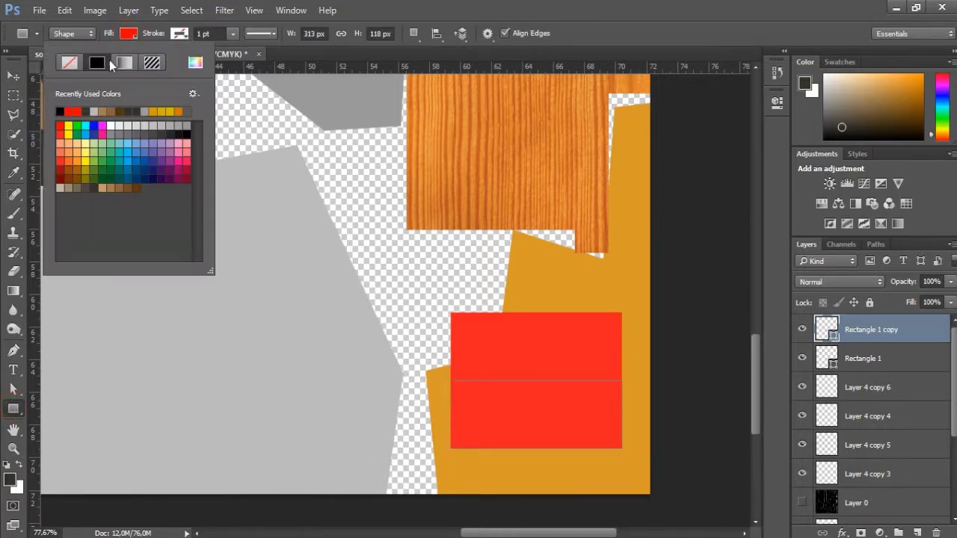
left_click(111, 125)
left_click(13, 76)
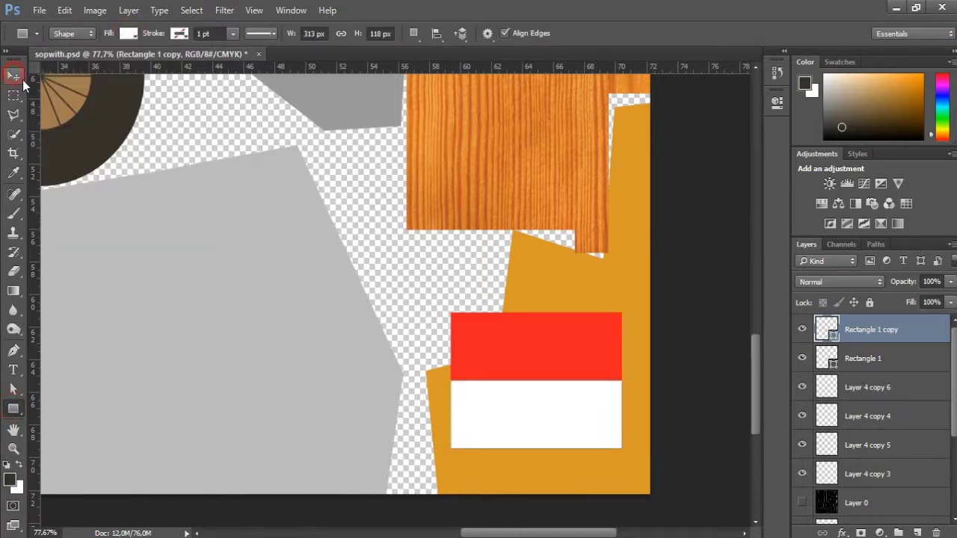
key("v")
Step: Duplicate the white rectangle layer and place the copy directly beneath it as a third stripe
right_click(867, 329)
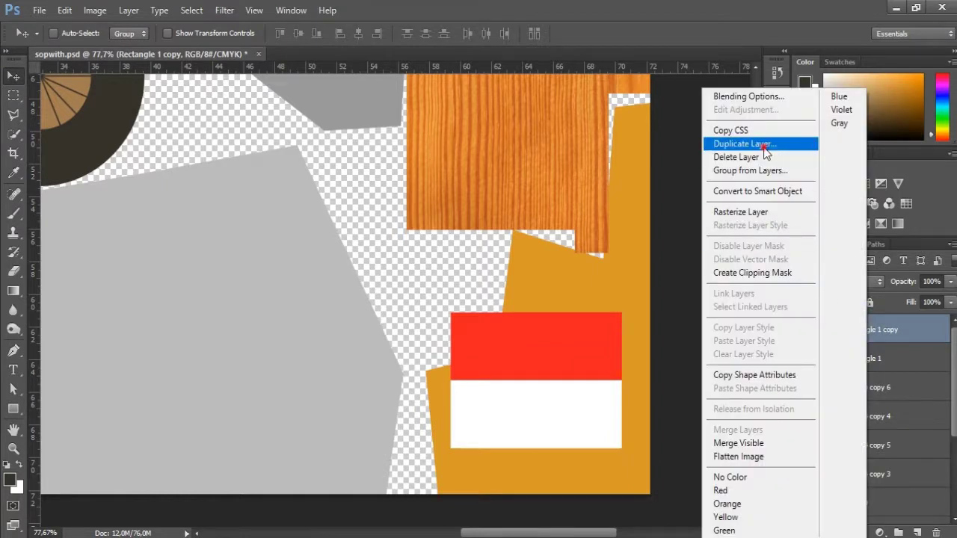
left_click(745, 143)
left_click(604, 164)
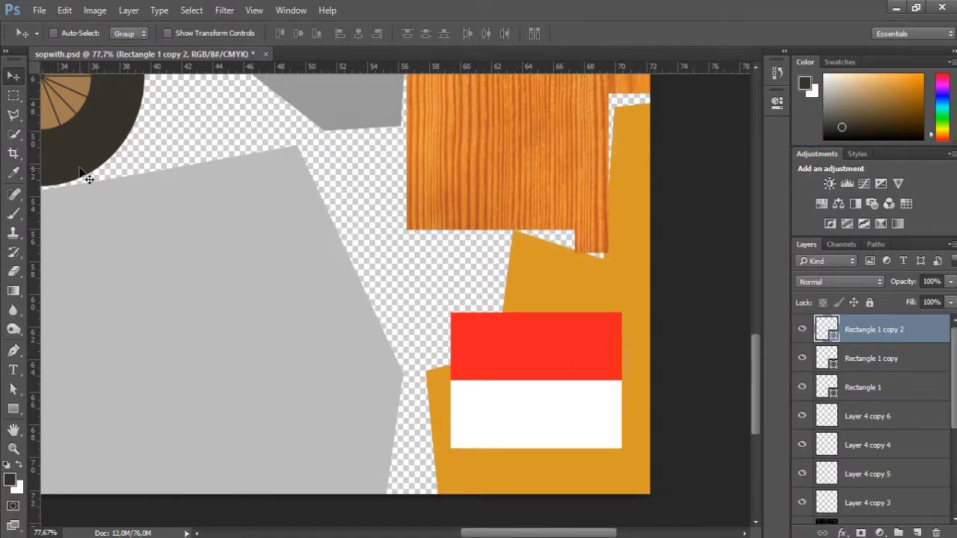
left_click_drag(535, 400, 534, 461)
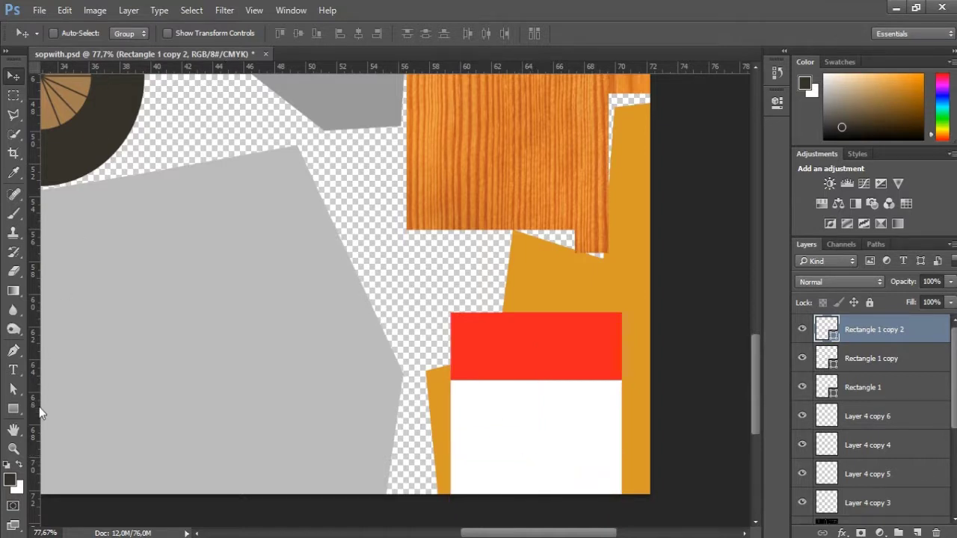
Step: Change the fill of the Rectangle 1 copy 2 stripe to blue
left_click(13, 409)
left_click(129, 34)
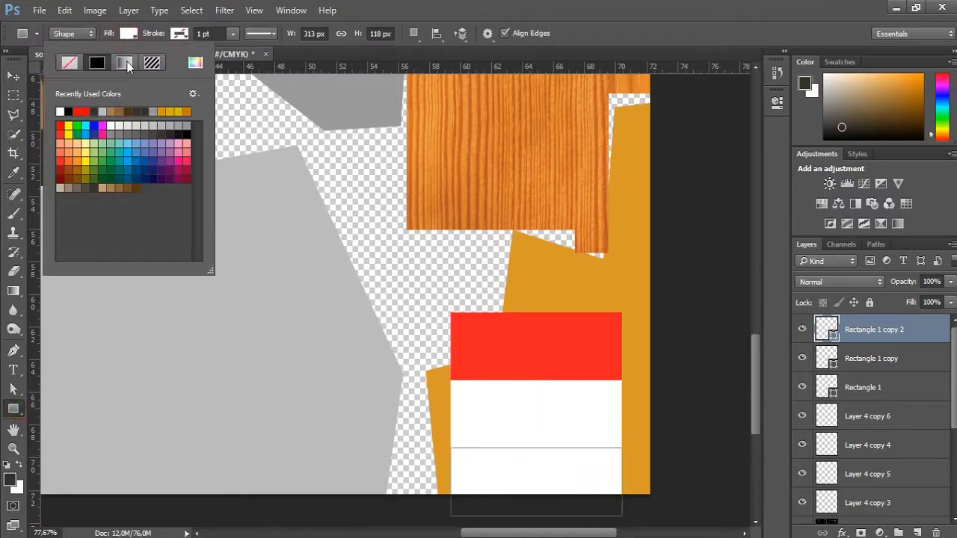
left_click(92, 126)
left_click(13, 76)
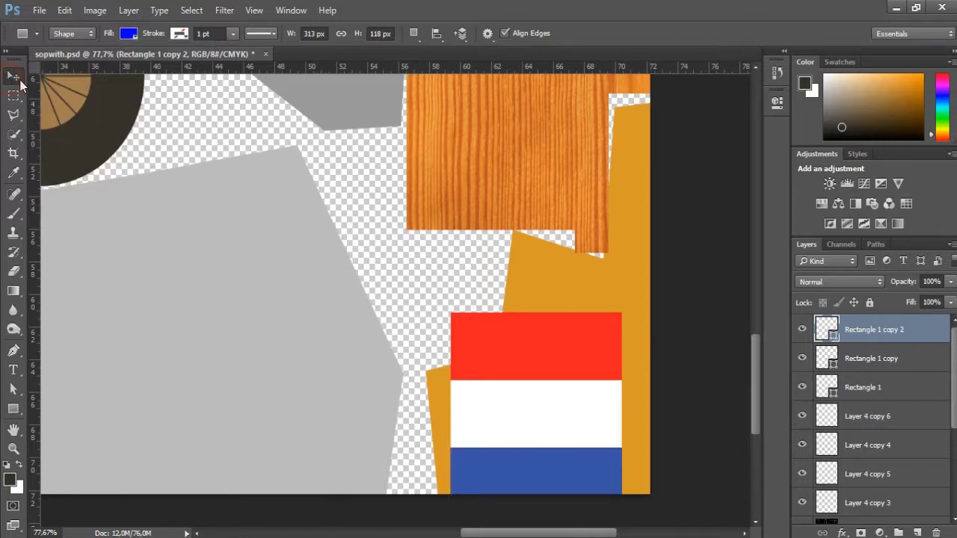
Step: Select all three stripe layers and reduce their combined height slightly, raising the lower edge toward the canvas border
left_click(881, 392, "shift")
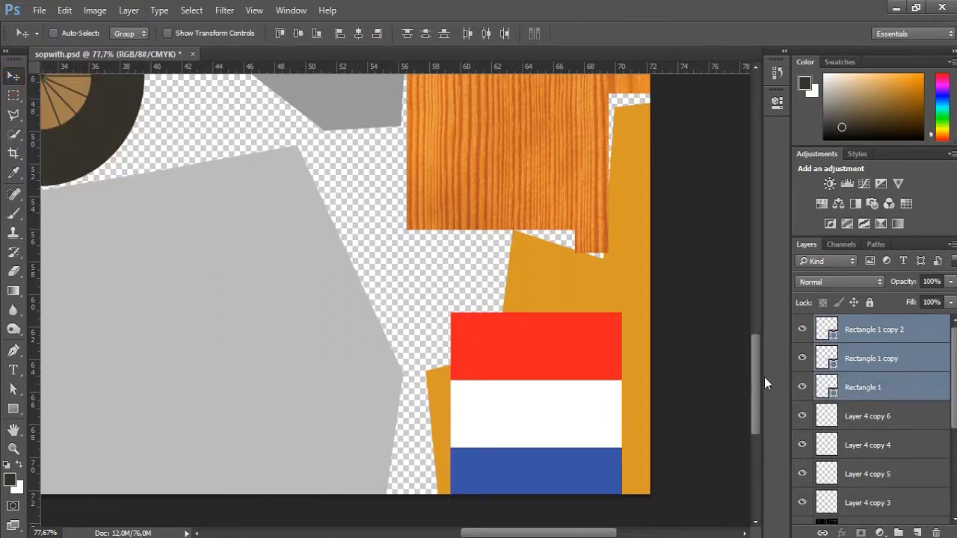
key("ctrl+t")
left_click_drag(542, 515, 549, 494)
key("Return")
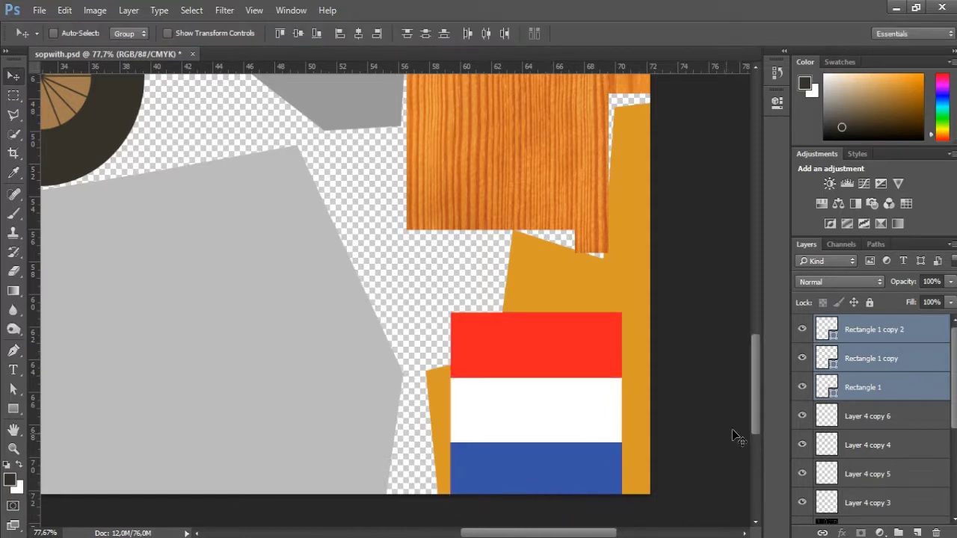
Step: Show the UV template on Layer 0 and move that layer above the three stripe layers
scroll(876, 444, "down", 3)
left_click(871, 444)
left_click(802, 444)
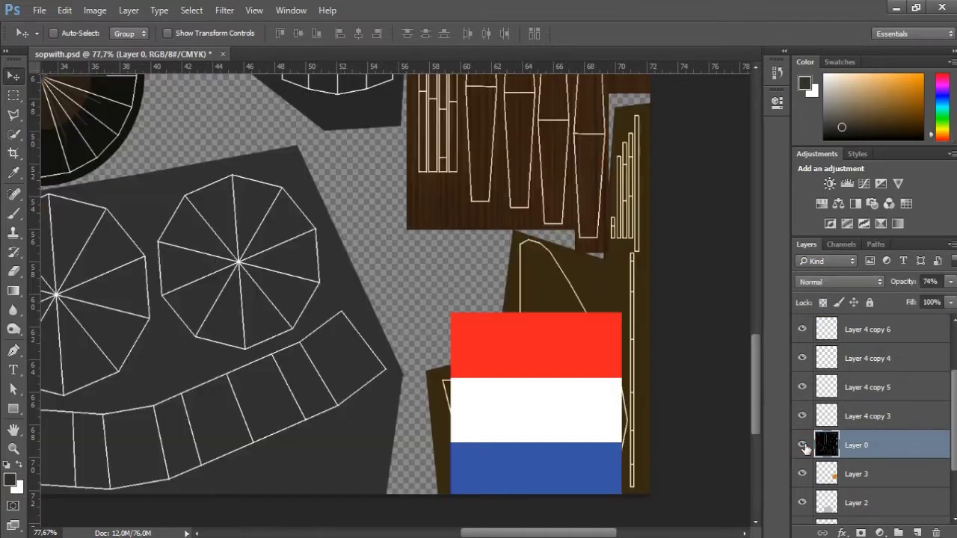
left_click_drag(869, 421, 865, 331)
Step: Scale the three stripe layers together to about 109% width and 56% height so they cover the lower section of the tail fin outline
left_click(853, 358)
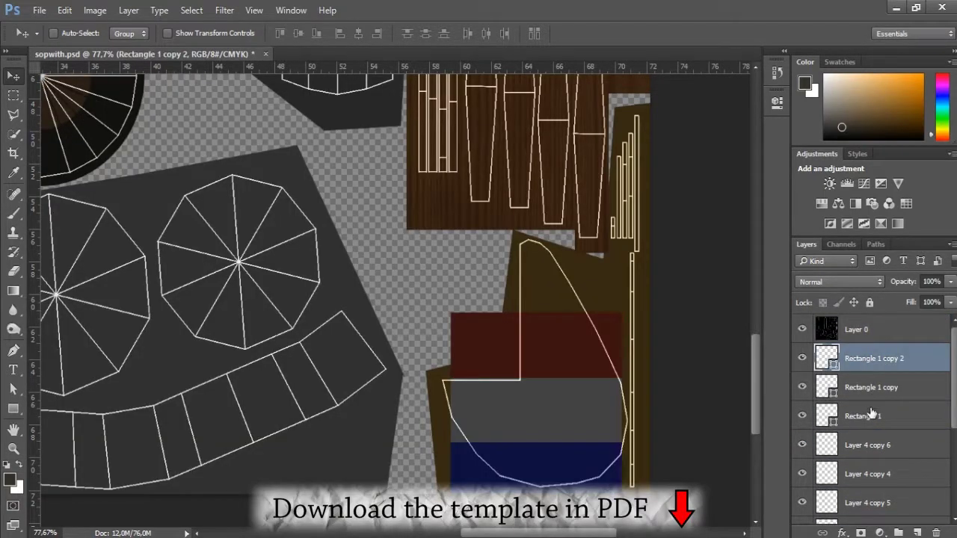
left_click(871, 416, "shift")
key("ctrl+t")
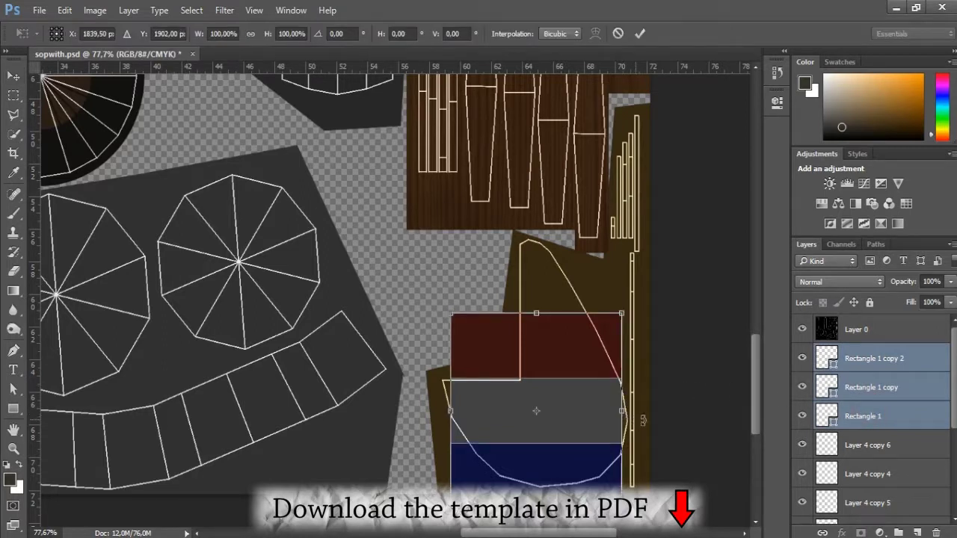
scroll(703, 434, "up", 4)
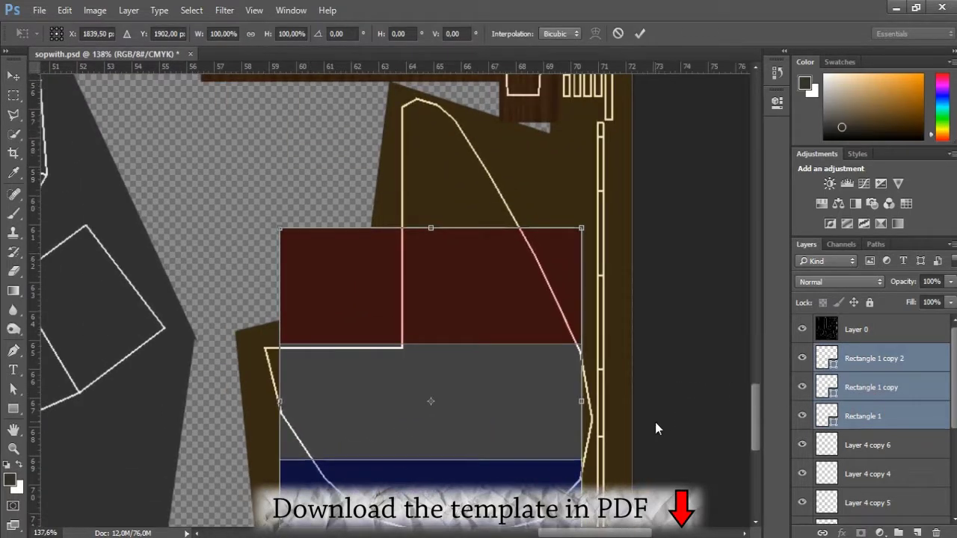
scroll(749, 405, "down", 3)
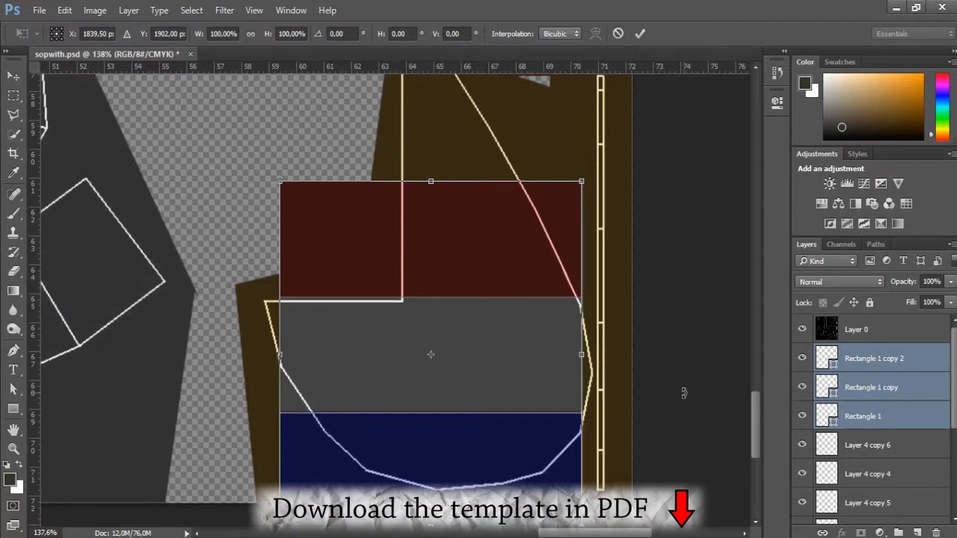
left_click_drag(430, 503, 430, 471)
left_click_drag(279, 314, 262, 315)
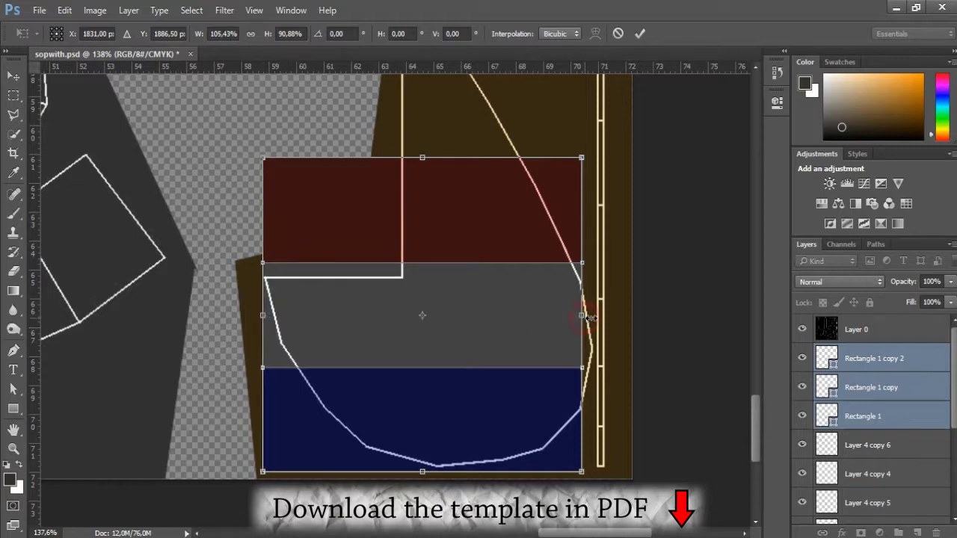
left_click_drag(583, 316, 594, 315)
left_click_drag(429, 157, 435, 276)
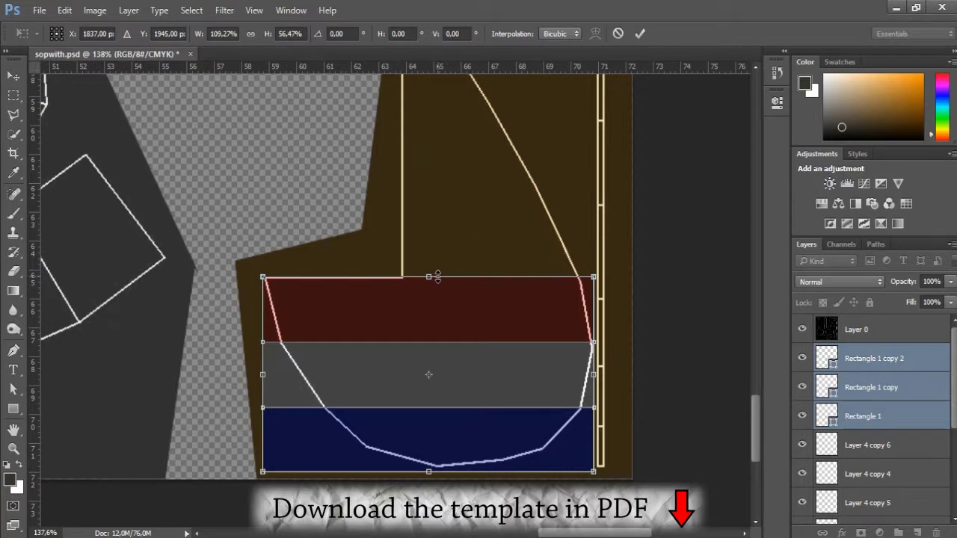
key("Return")
Step: Hide the UV template on Layer 0 and save sopwith.psd
scroll(441, 279, "down", 4)
scroll(441, 279, "down", 8)
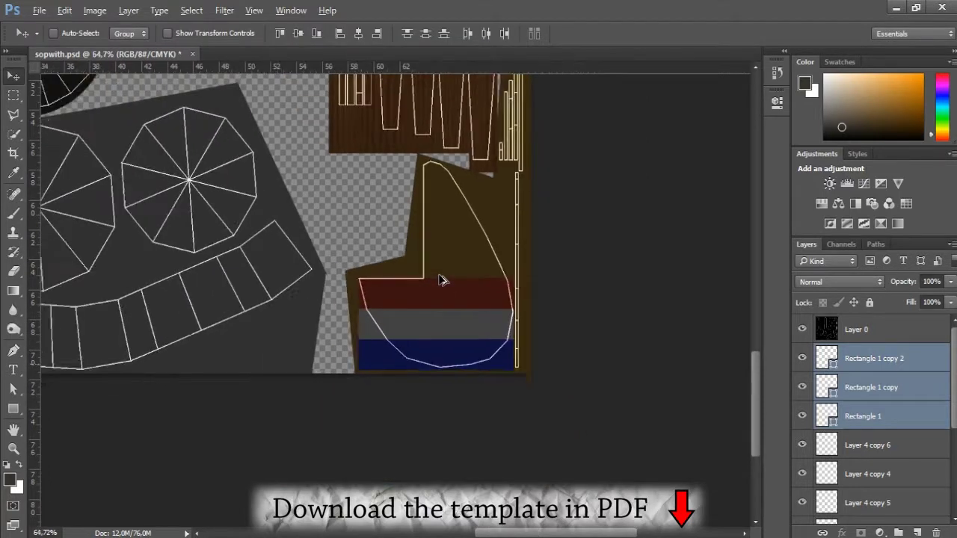
scroll(441, 279, "up", 1)
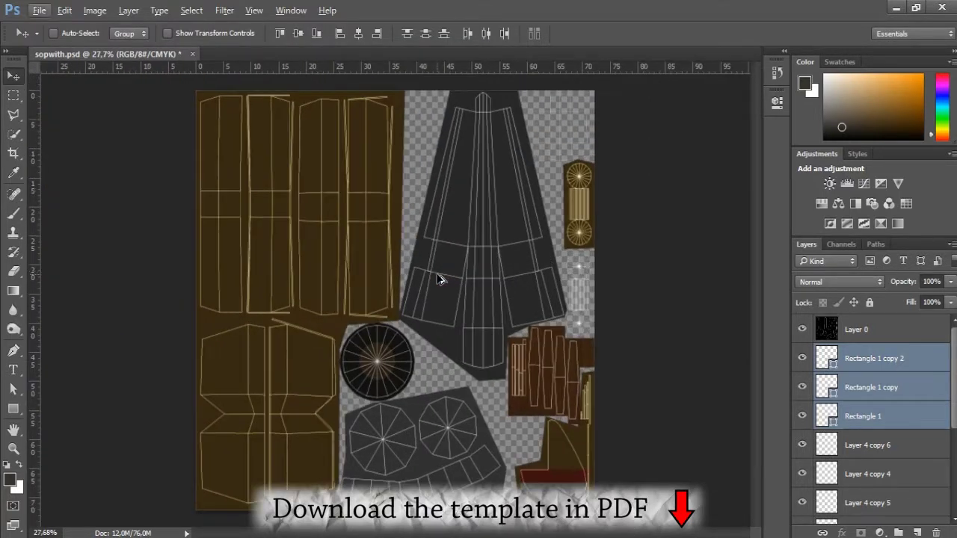
left_click(802, 328)
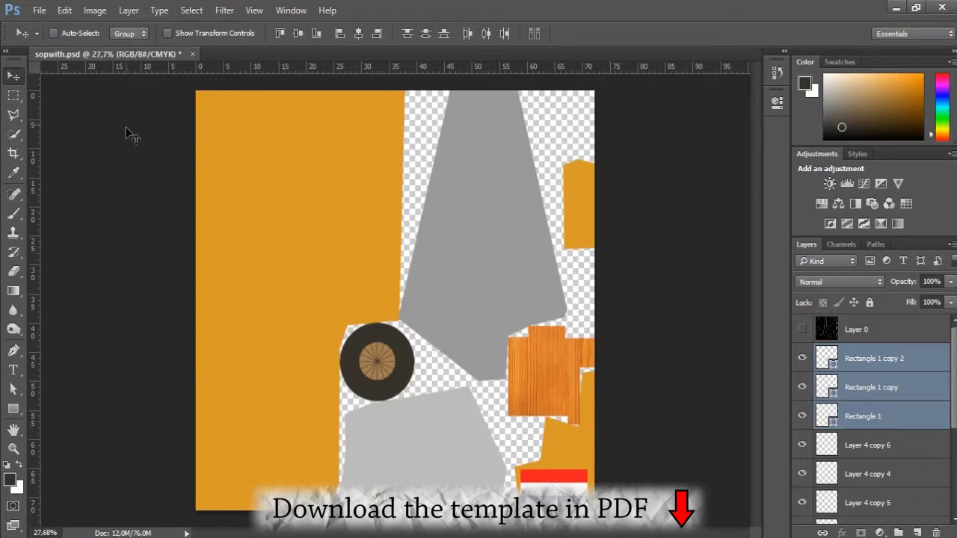
key("ctrl+s")
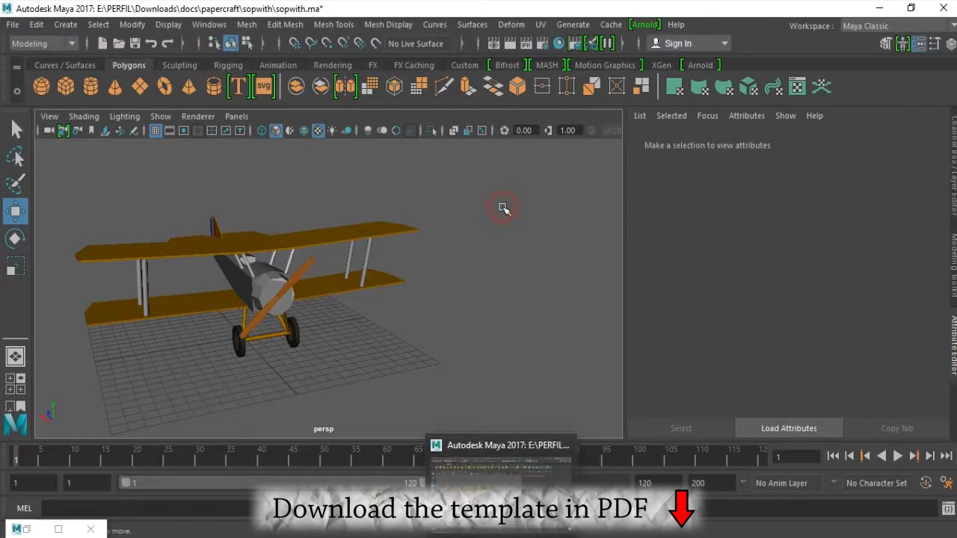
Step: Switch to Maya, examine the updated texture on the Sopwith model from several angles, and return to Photoshop
left_click_drag(438, 314, 421, 274)
left_click_drag(501, 266, 569, 261)
left_click_drag(544, 299, 483, 289)
key("alt+Tab")
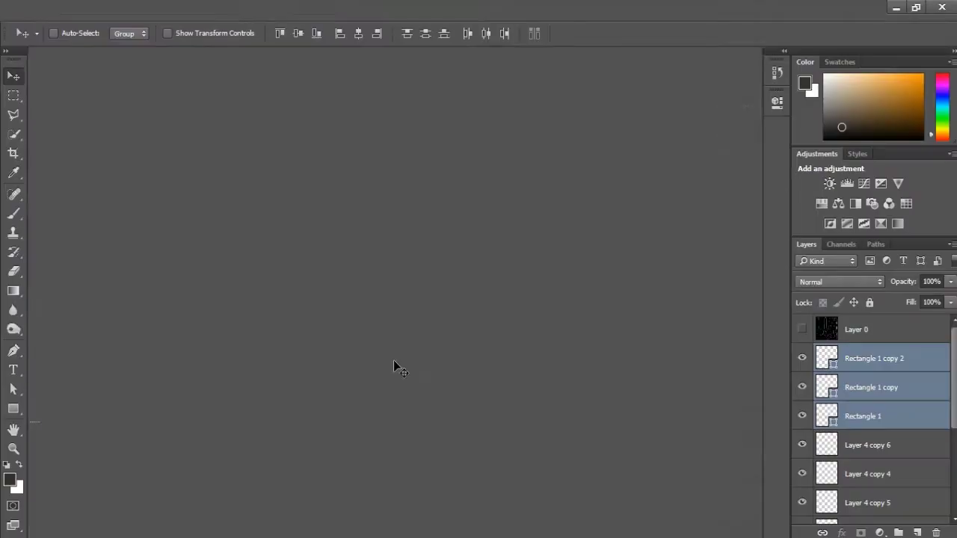
Step: Add a new layer and draw a circle about 318 px across on the orange wing area with the Ellipse tool
left_click(919, 532)
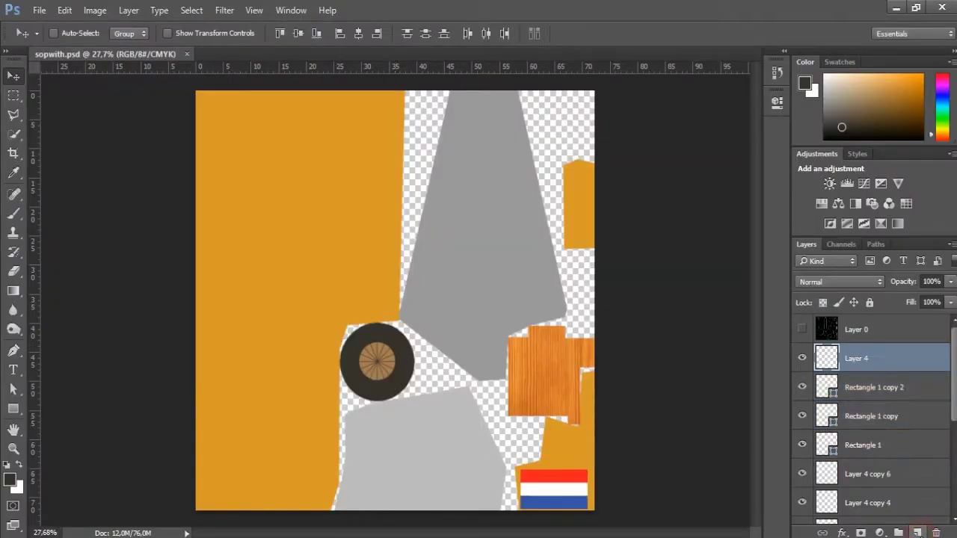
left_click_drag(13, 408, 62, 437)
left_click(110, 440)
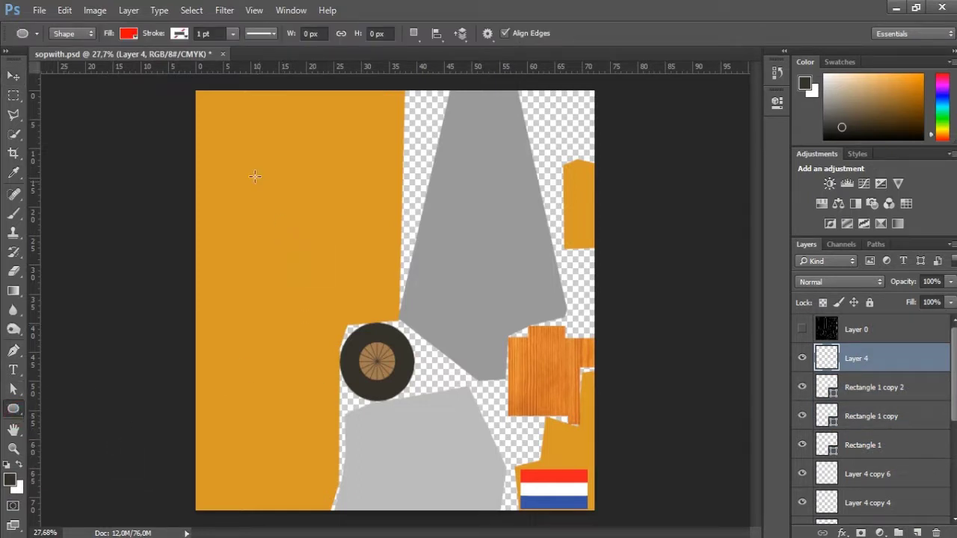
left_click_drag(255, 180, 316, 245)
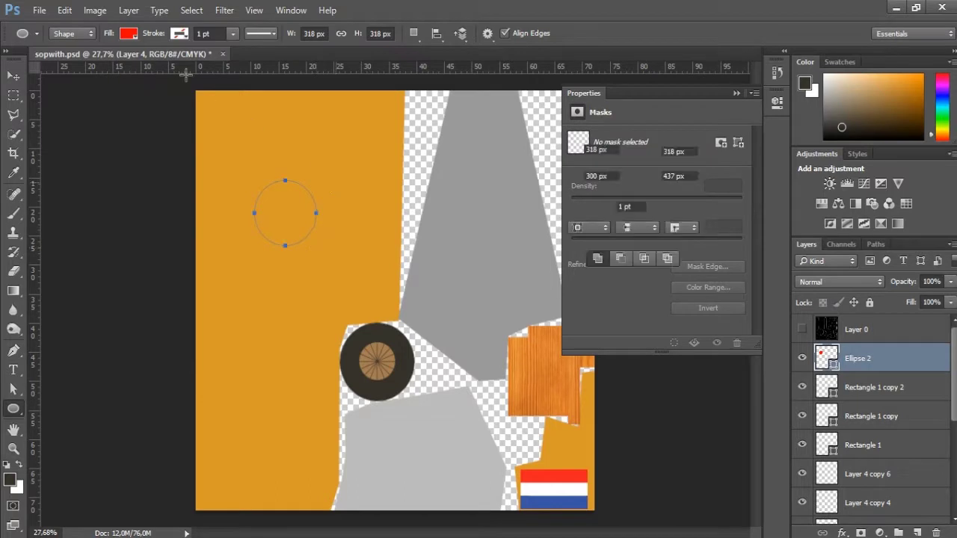
Step: Give the circle a blue stroke of about 35.57 pt and a white fill
left_click(128, 34)
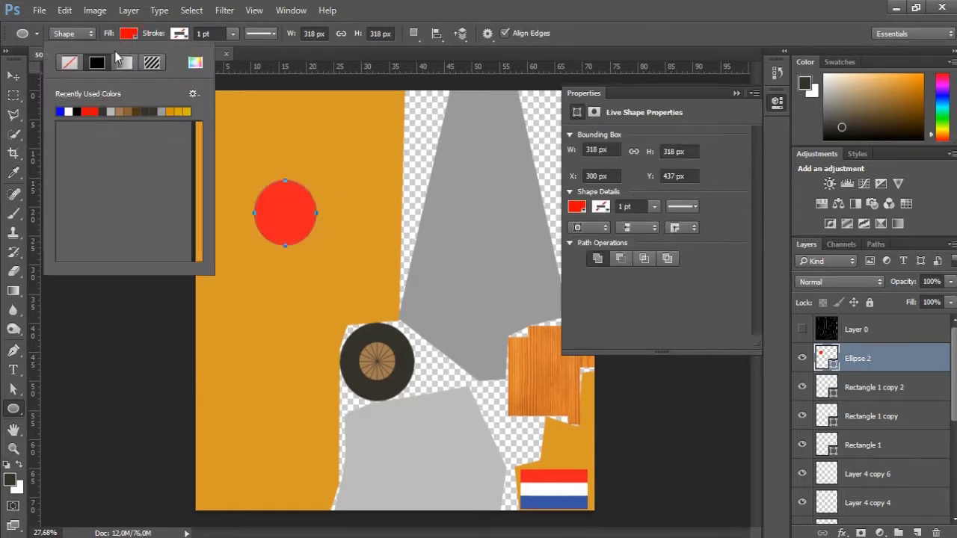
left_click(69, 62)
left_click(178, 38)
left_click(179, 34)
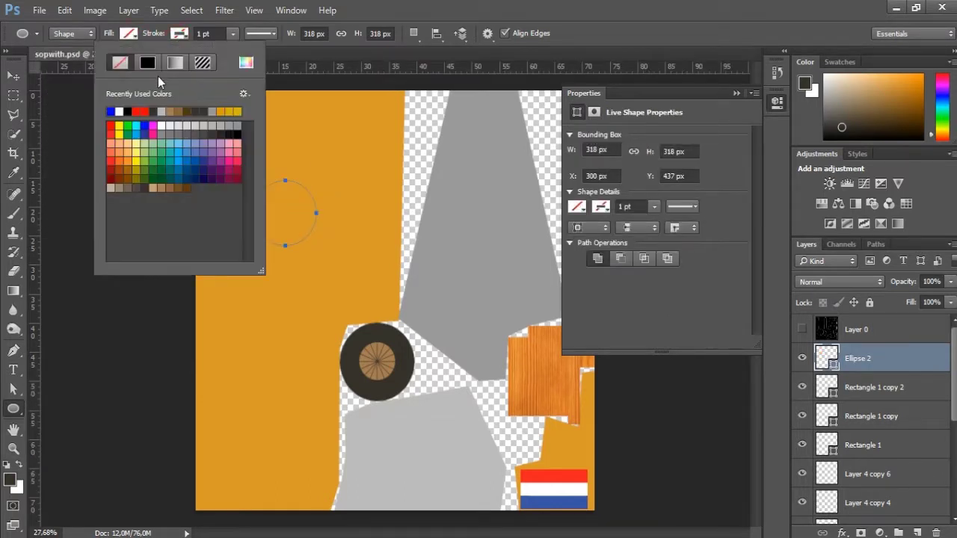
left_click(231, 34)
left_click_drag(223, 50, 275, 53)
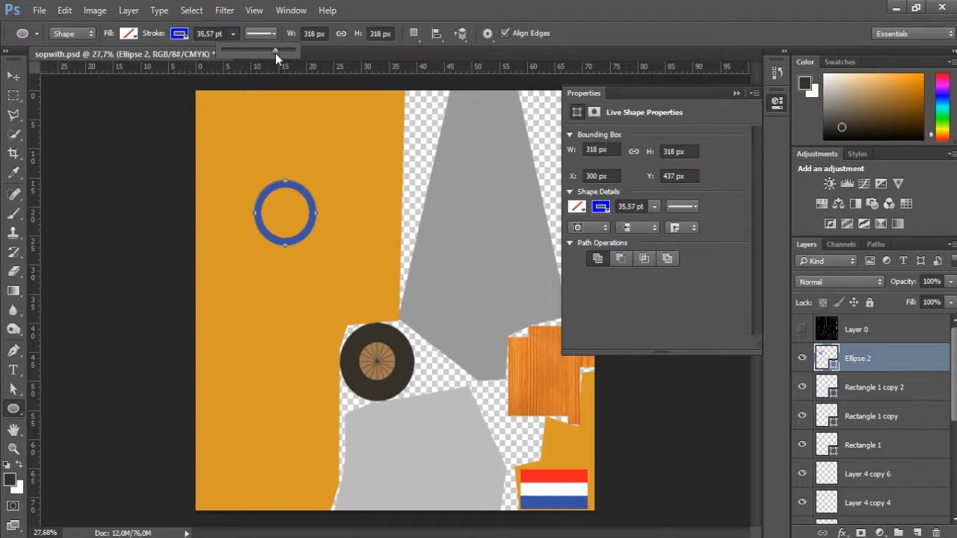
left_click(126, 34)
left_click(127, 35)
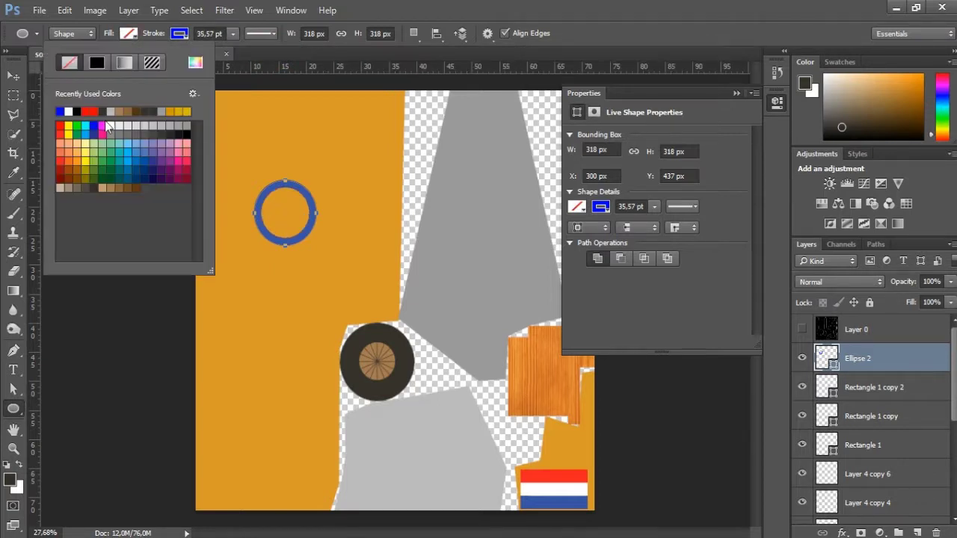
left_click(113, 125)
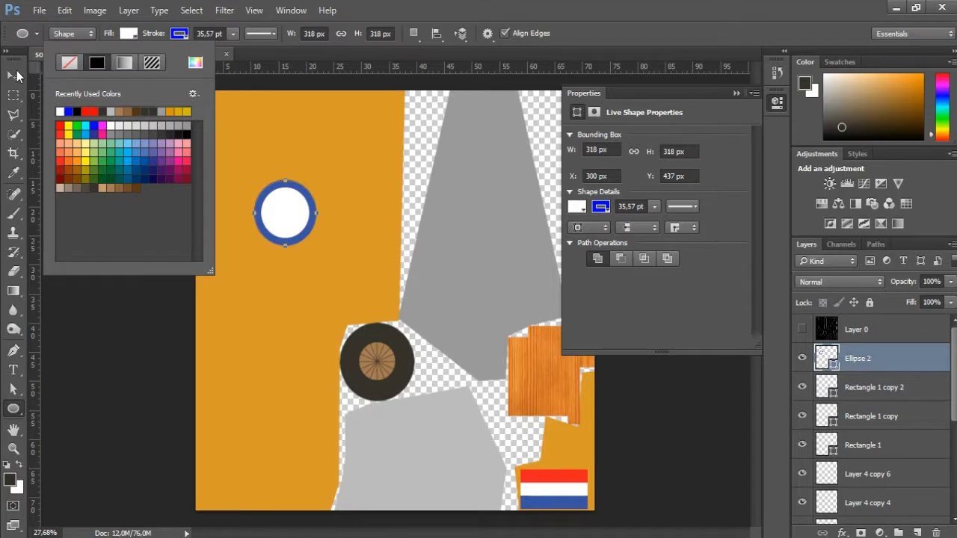
left_click(15, 75)
Step: Show the UV template on Layer 0 and move the circle onto the upper part of the third wing strip
left_click(735, 93)
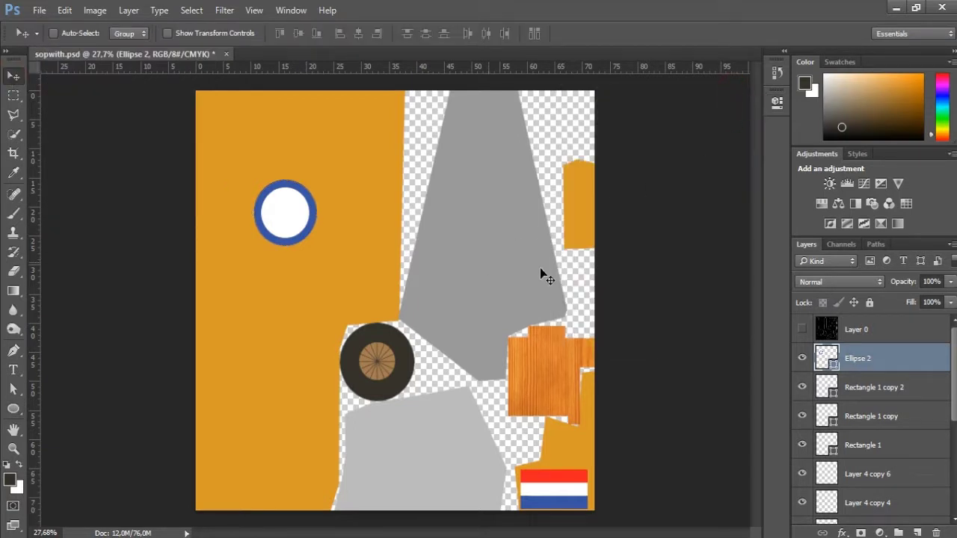
left_click(798, 329)
scroll(274, 208, "up", 4)
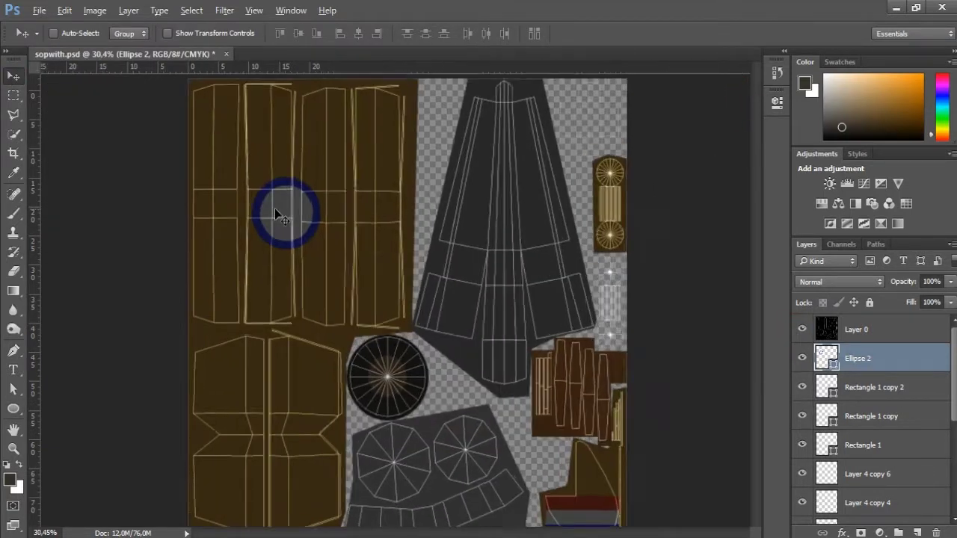
left_click_drag(318, 254, 346, 352)
left_click_drag(306, 305, 444, 166)
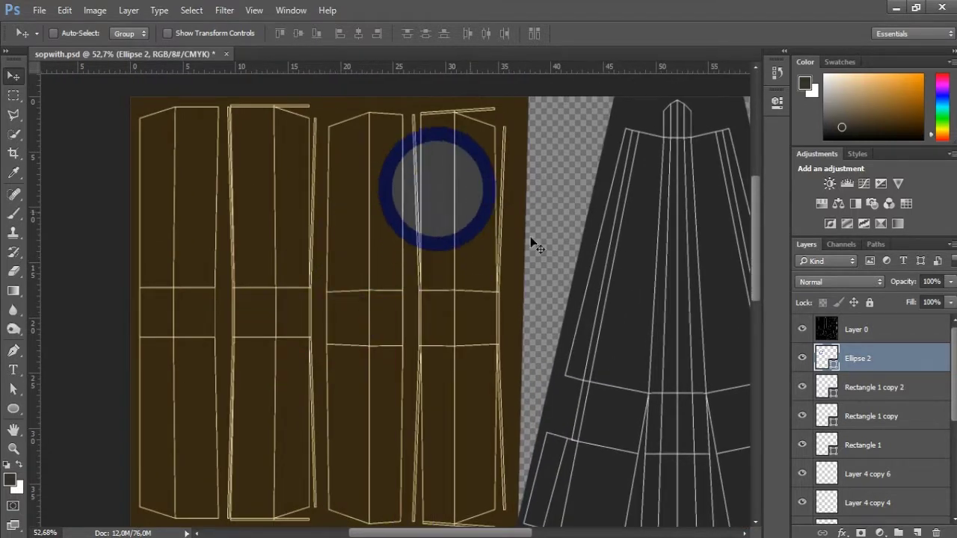
left_click_drag(523, 224, 442, 247)
Step: Scale the circle to about 43.7% so it fits inside the third wing strip, and set its stroke to 20.55 pt
key("ctrl+t")
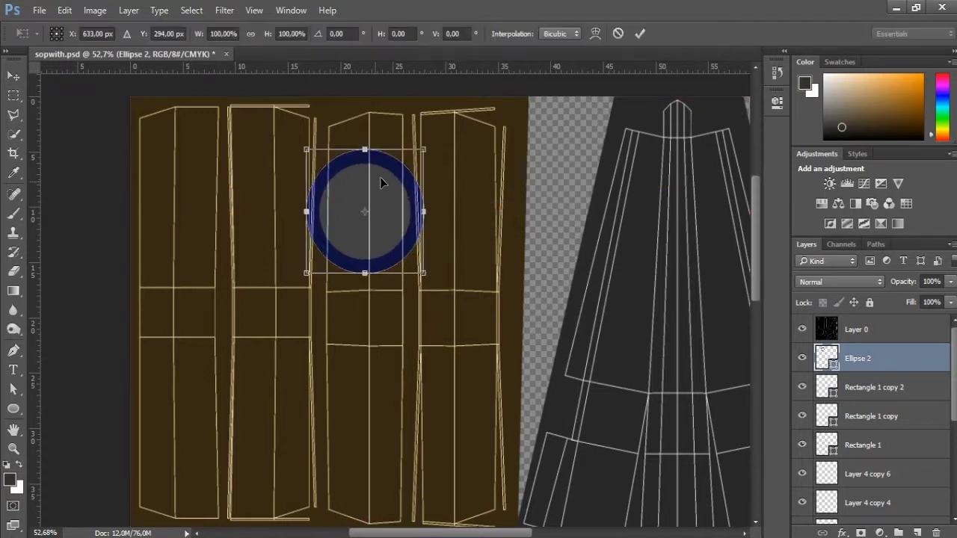
left_click_drag(422, 150, 397, 160)
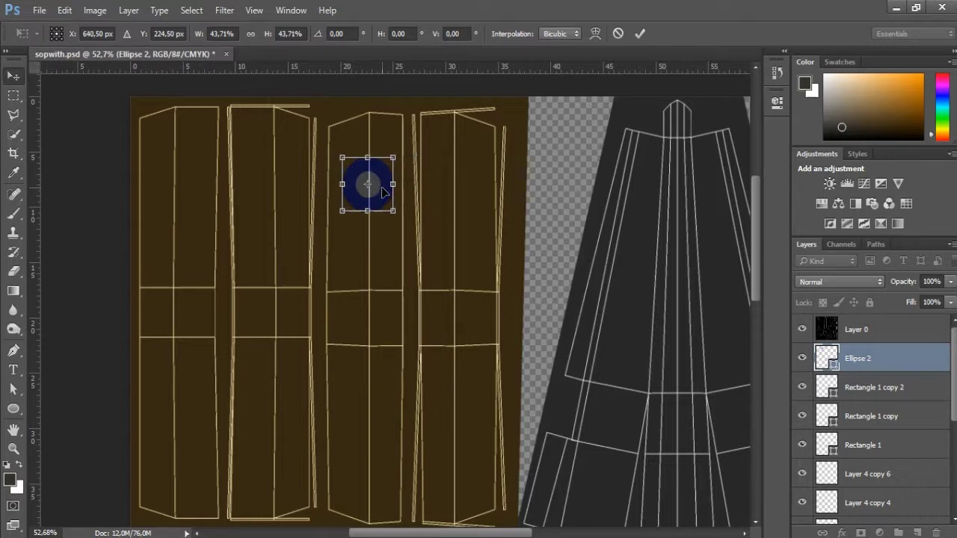
key("Return")
left_click(14, 408)
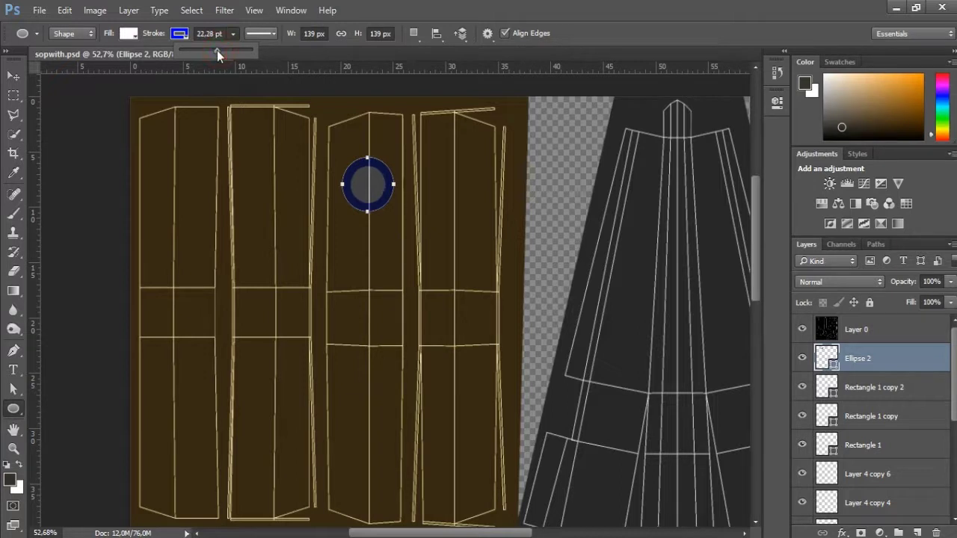
left_click(13, 76)
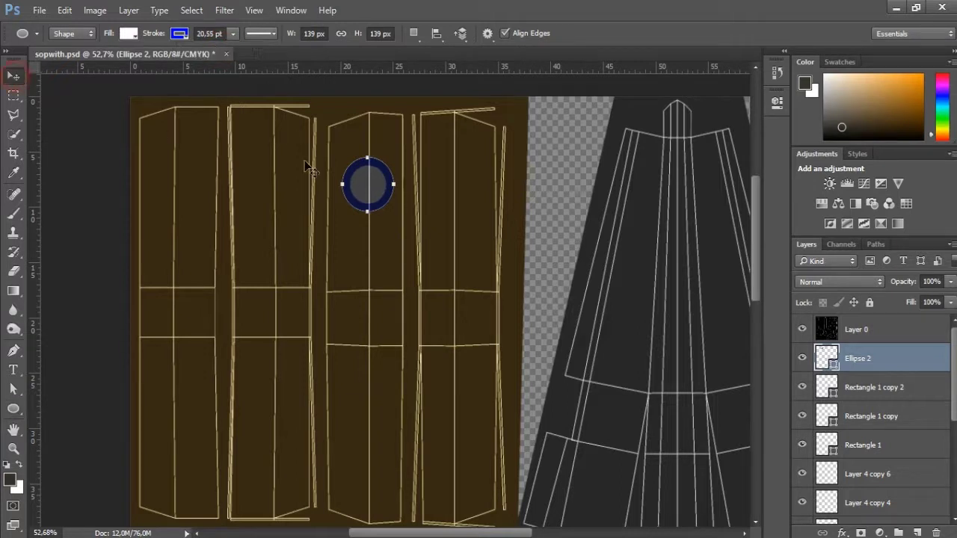
Step: Duplicate the Ellipse 2 layer and give the copy a red fill with no stroke
right_click(862, 368)
left_click(737, 142)
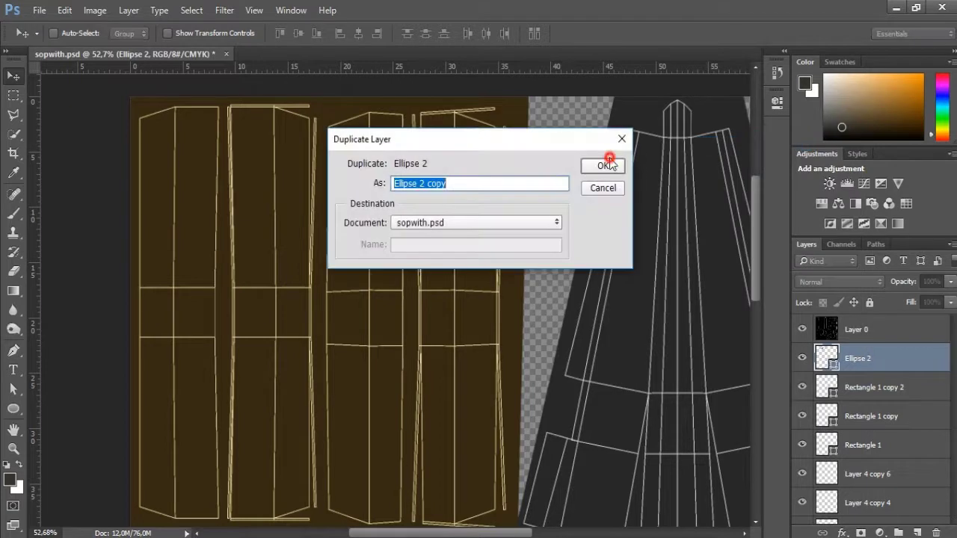
left_click(609, 165)
scroll(355, 150, "up", 5)
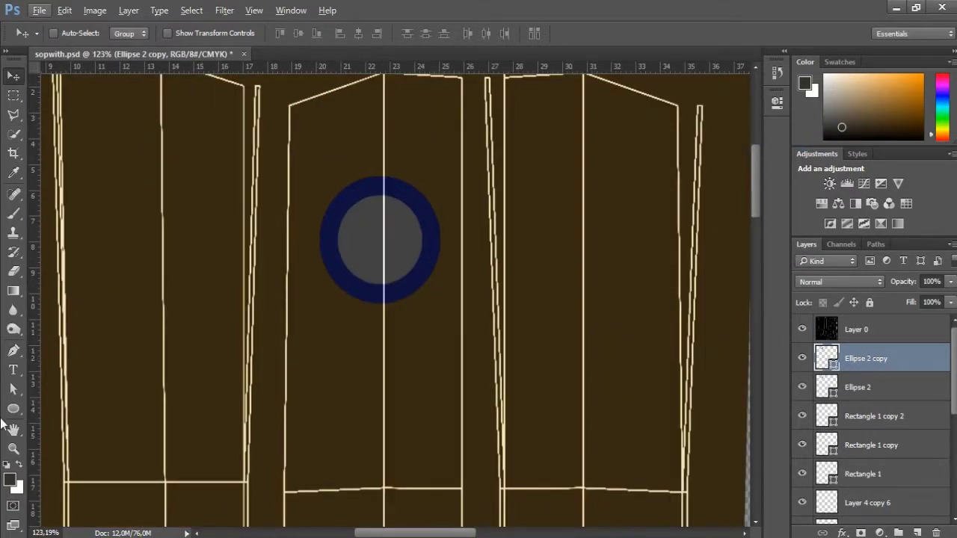
left_click(13, 408)
left_click(178, 33)
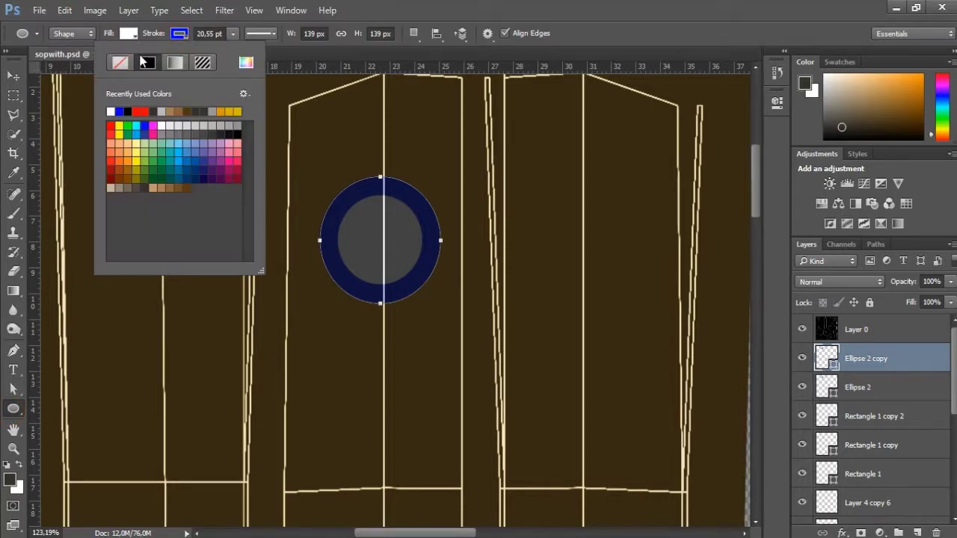
left_click(121, 63)
left_click(130, 34)
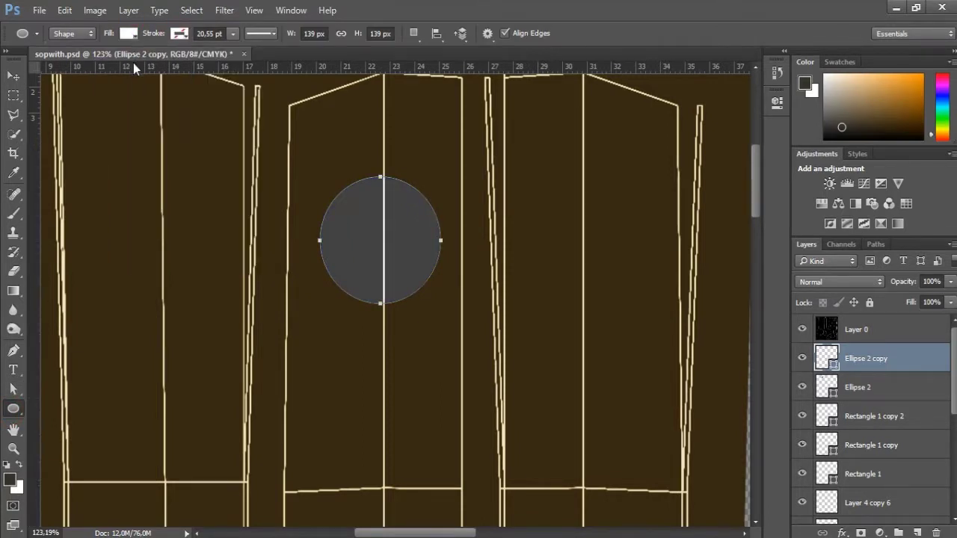
left_click(96, 111)
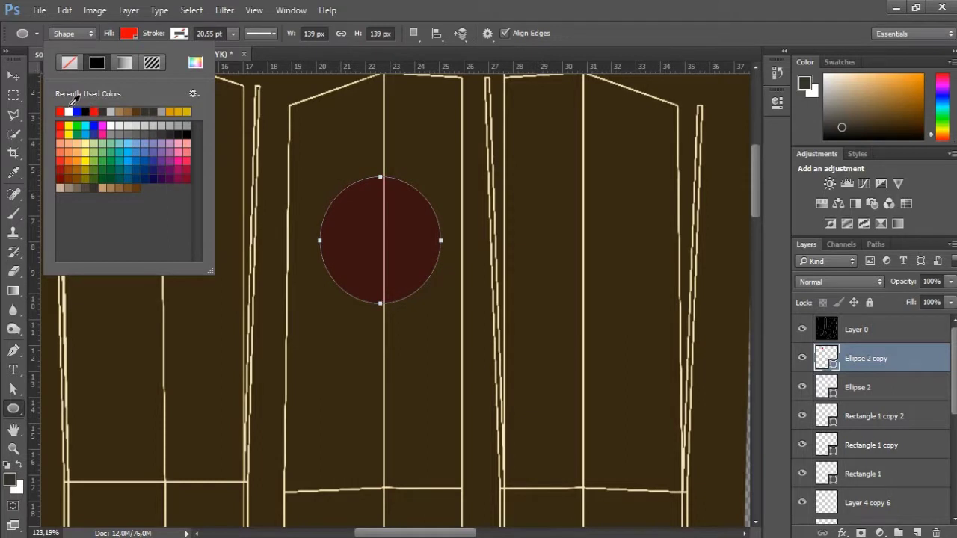
left_click(12, 75)
Step: Hide the UV template, shrink the red circle to less than half its size and centre it inside the white circle
left_click(808, 328)
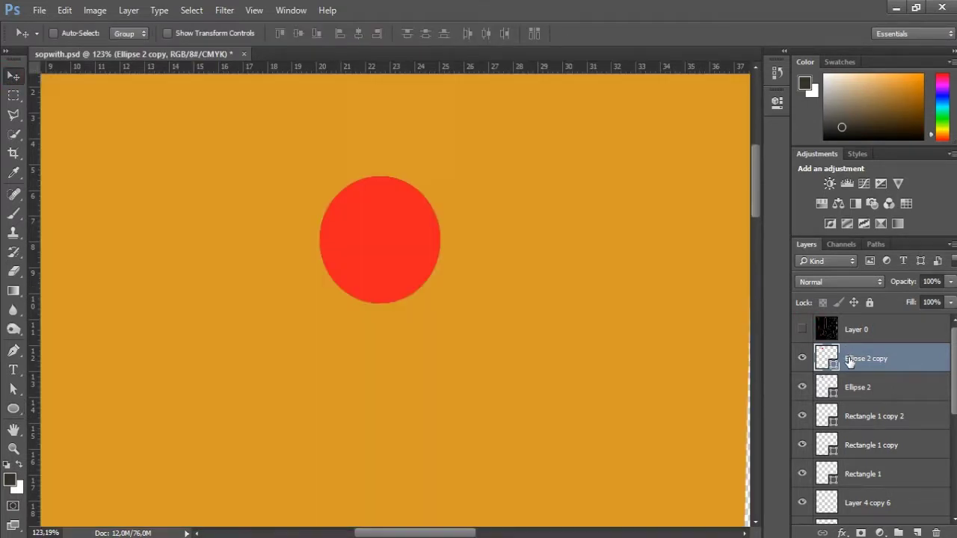
key("ctrl+t")
left_click_drag(416, 199, 374, 246)
key("shift+Up")
key("shift+Up")
key("shift+Right")
key("shift+Right")
key("shift+Right")
key("shift+Right")
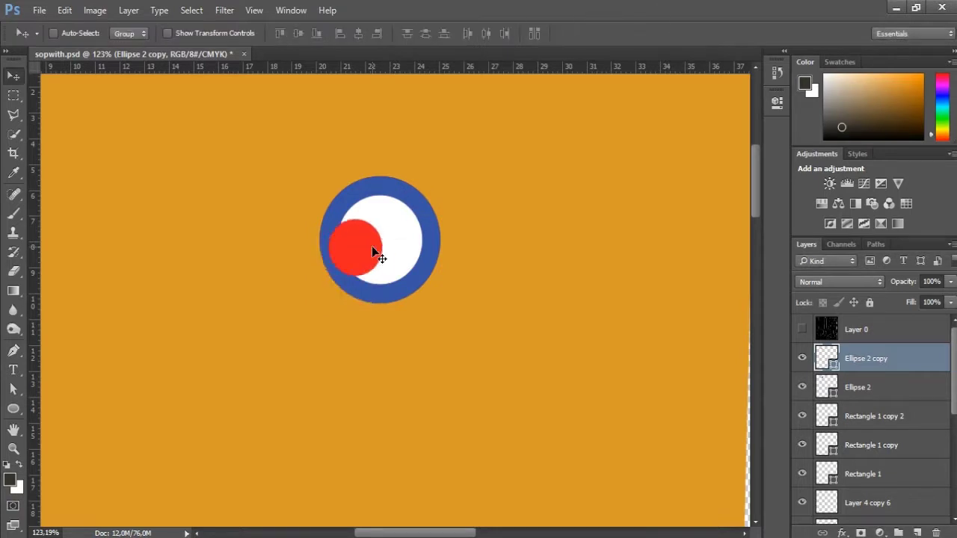
key("shift+Up")
key("Down")
key("Down")
key("Left")
key("Left")
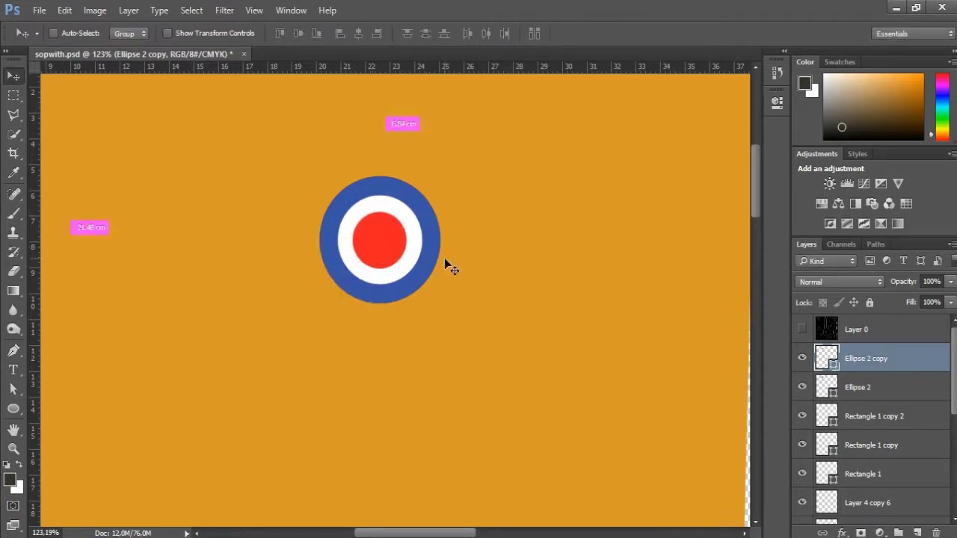
Step: Scale the red centre circle down slightly to about 90%
key("ctrl+t")
left_click_drag(406, 213, 404, 214)
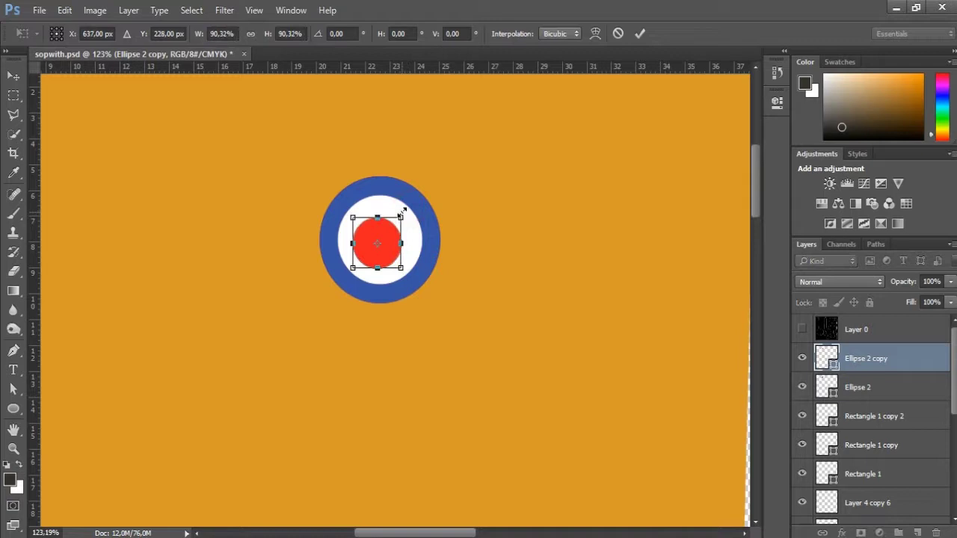
key("Return")
Step: Show the UV template, duplicate the two roundel layers together and move the copies to the lower part of the third wing strip
scroll(428, 232, "down", 10)
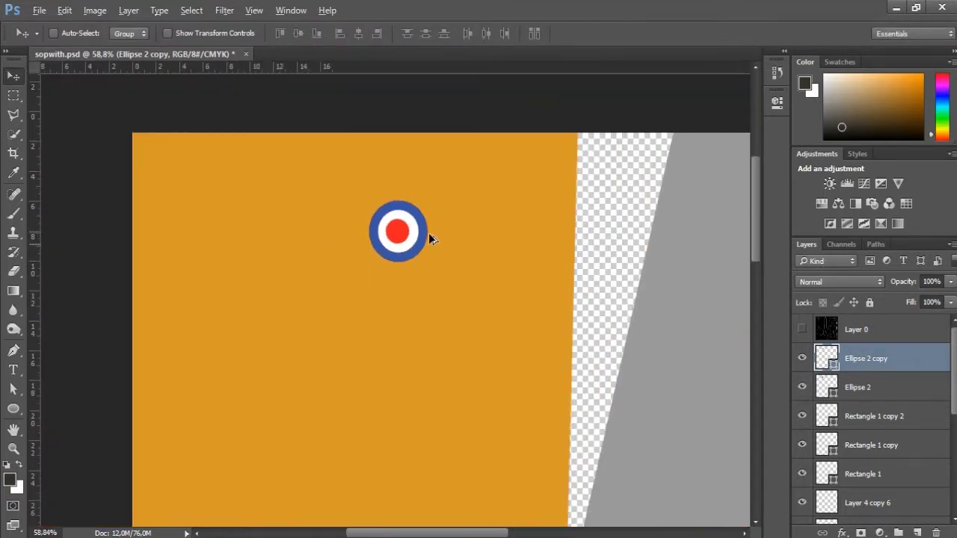
scroll(430, 238, "up", 2)
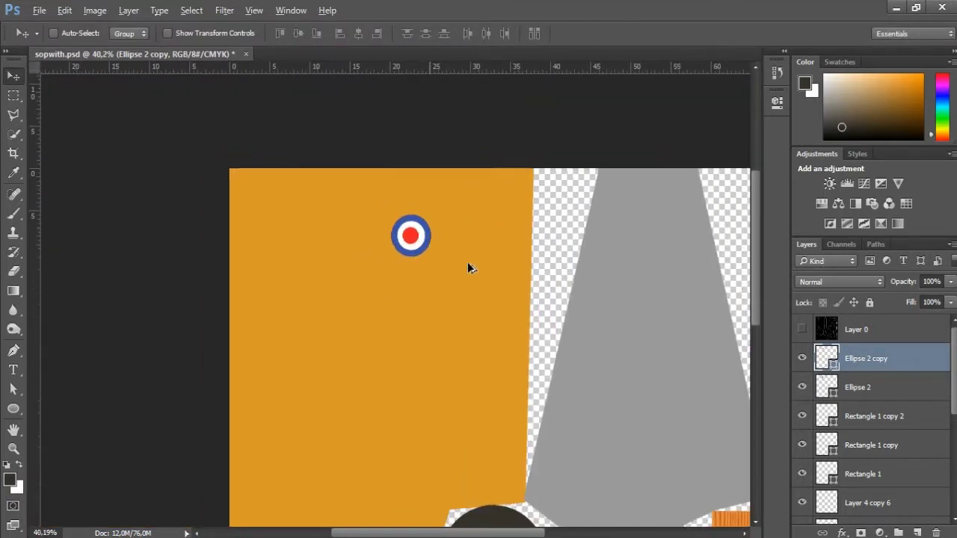
left_click(873, 386, "shift")
right_click(873, 385)
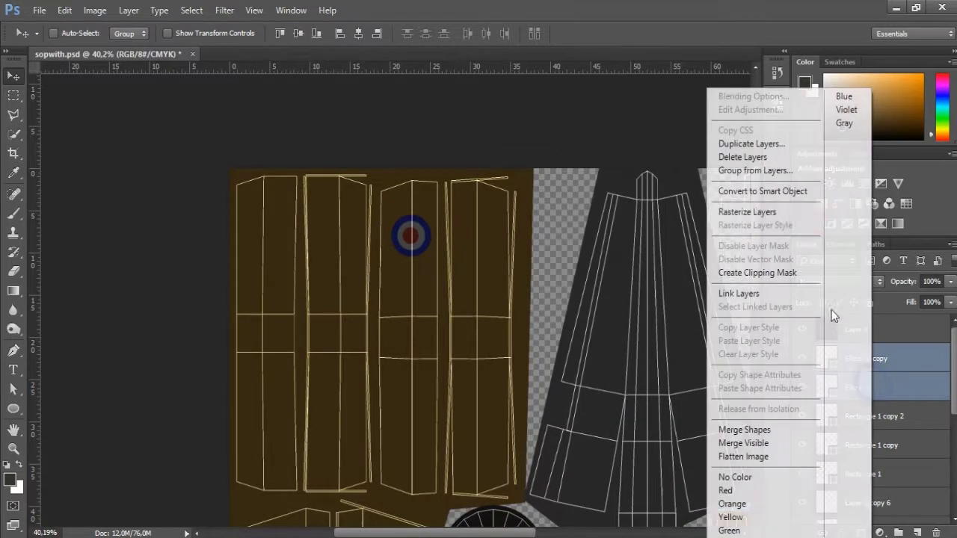
left_click(728, 143)
left_click(607, 170)
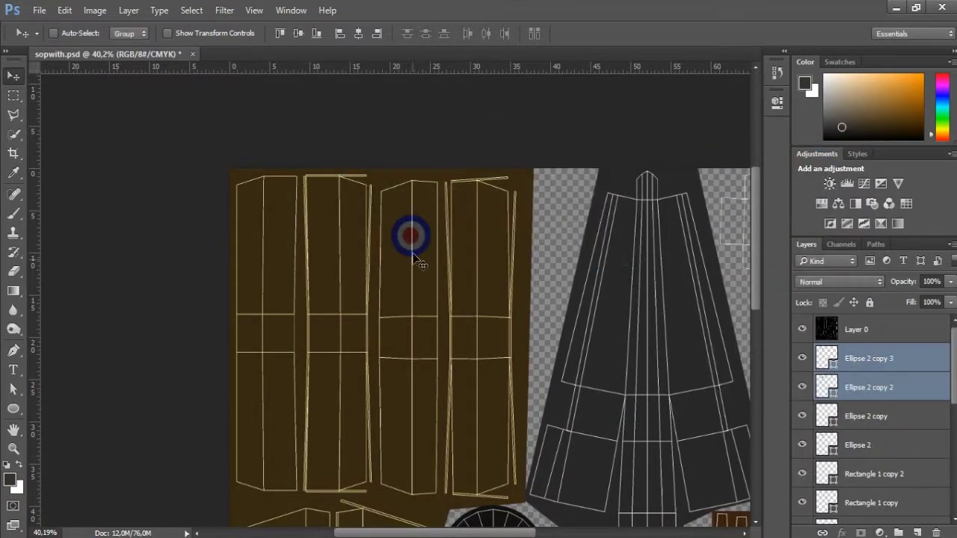
left_click_drag(428, 367, 423, 457)
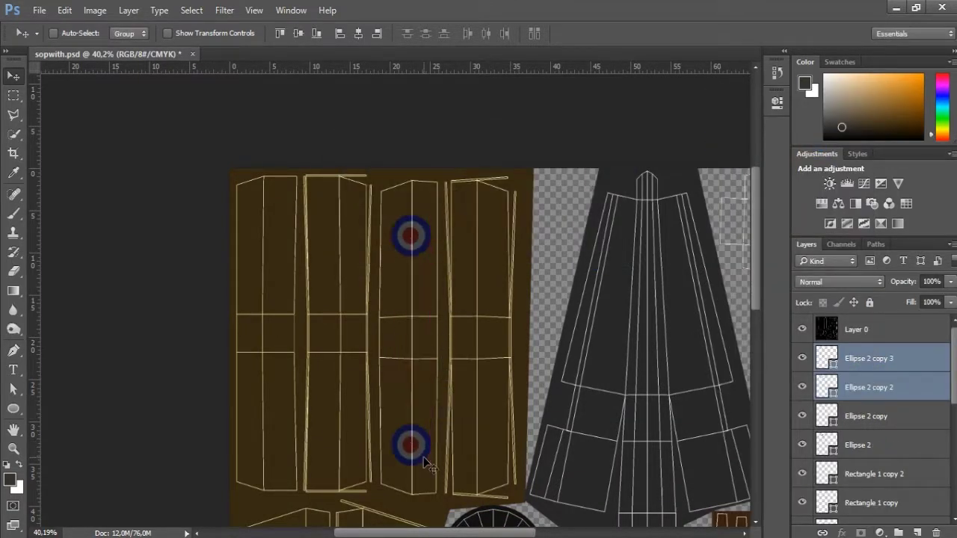
Step: Shift all four ellipse layers of both roundels slightly upward together
left_click(868, 443, "shift")
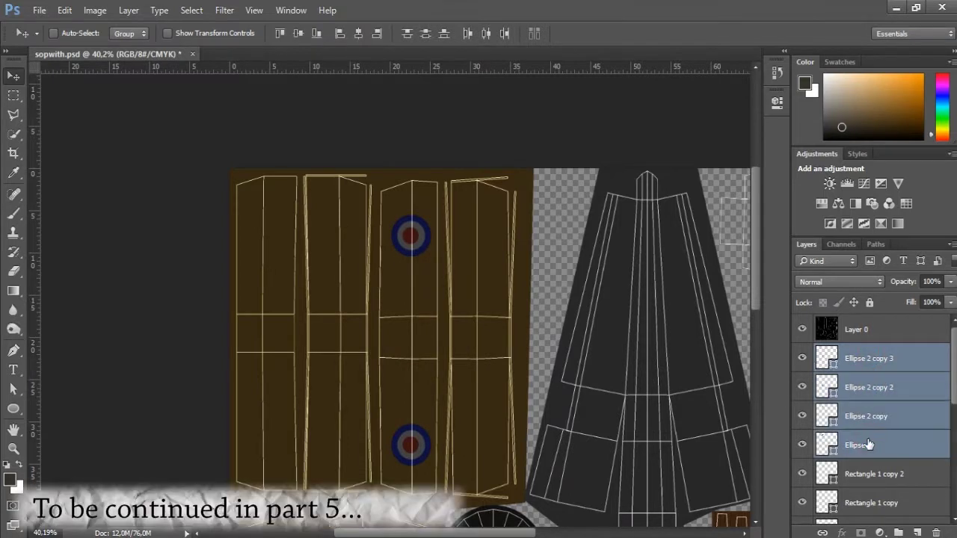
key("ctrl+t")
key("Return")
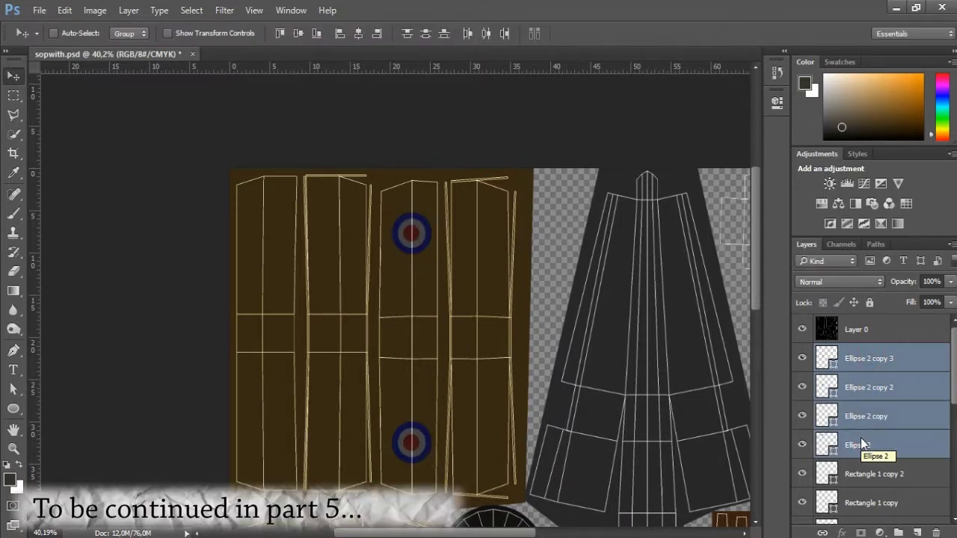
Step: Hide the UV template on Layer 0 and save sopwith.psd
left_click(801, 330)
key("ctrl+s")
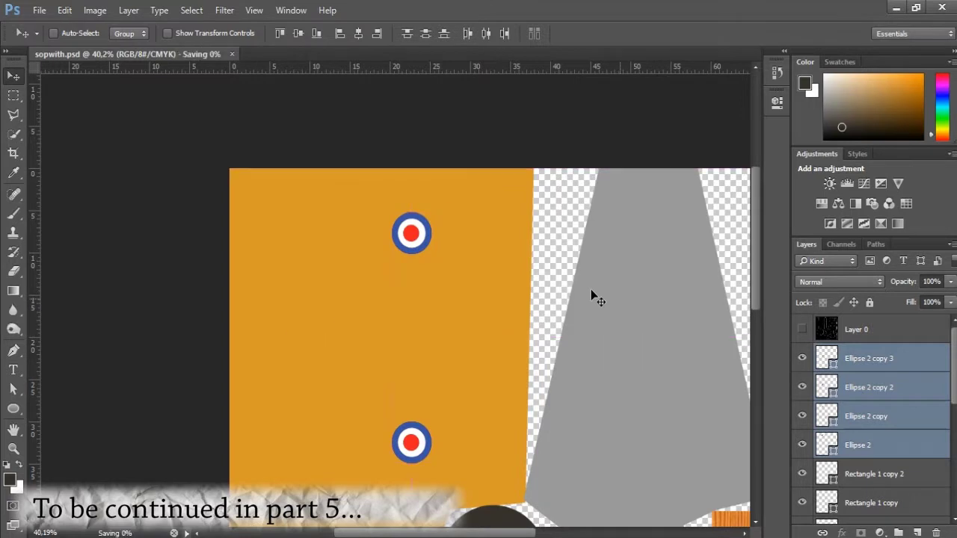
left_click_drag(551, 290, 424, 205)
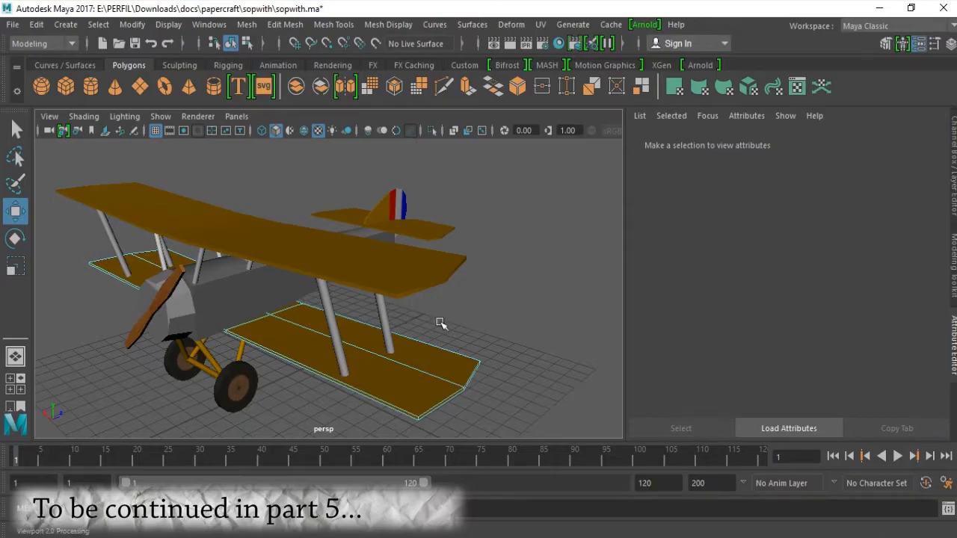
Step: Switch to Maya, select the upper wing, reload the sopwith.psd image in its colour file texture and check the model
right_click(416, 273)
left_click(438, 273)
left_click(504, 286)
left_click_drag(517, 301, 474, 271)
left_click(473, 271)
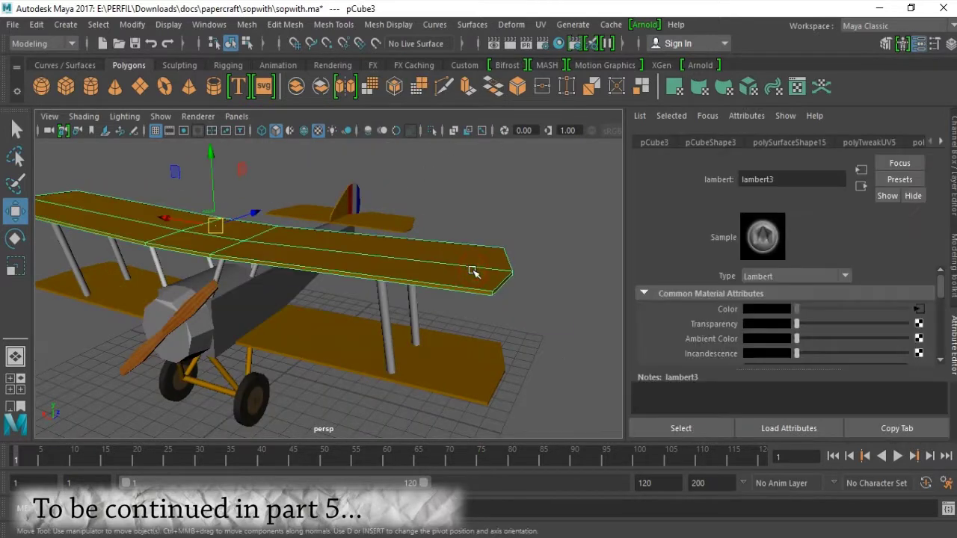
left_click(917, 310)
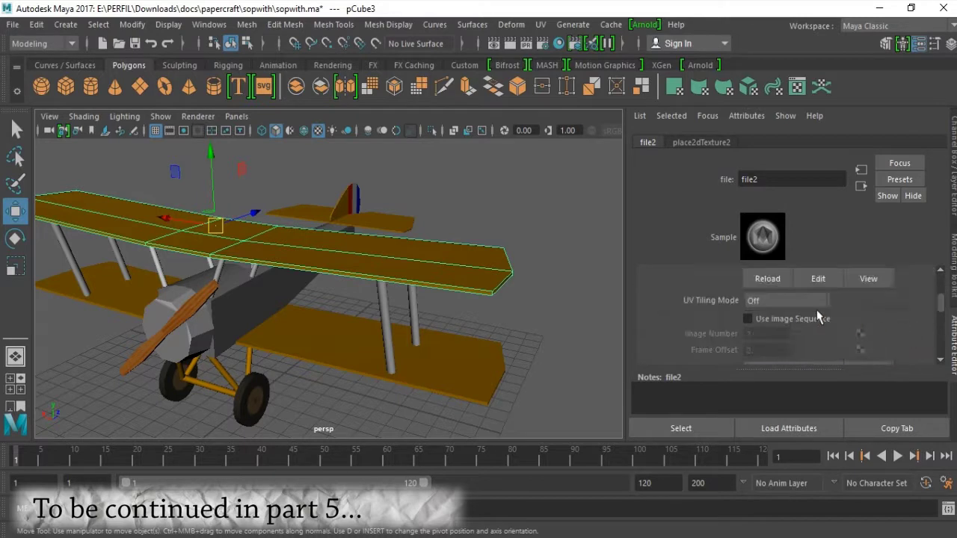
left_click(764, 280)
scroll(875, 306, "up", 3)
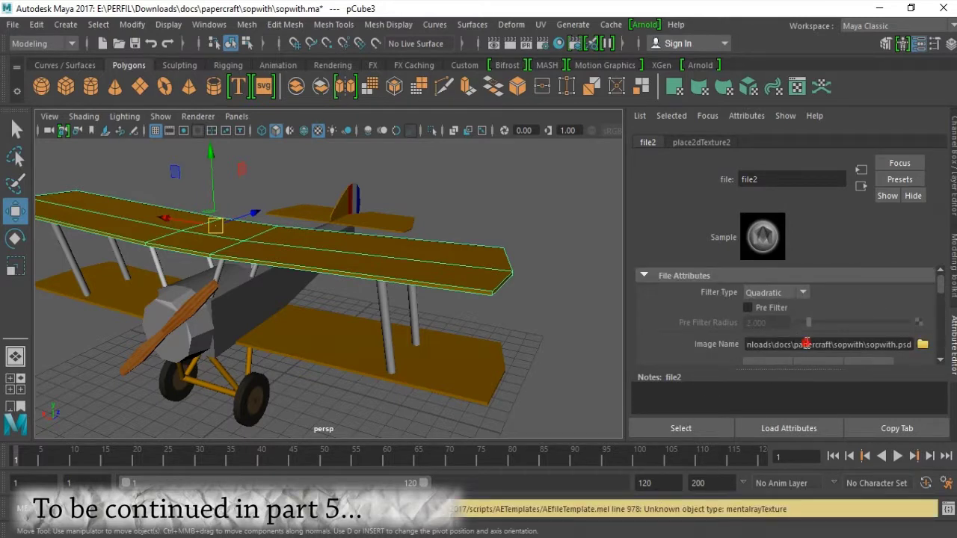
left_click(538, 207)
left_click_drag(538, 207, 459, 359)
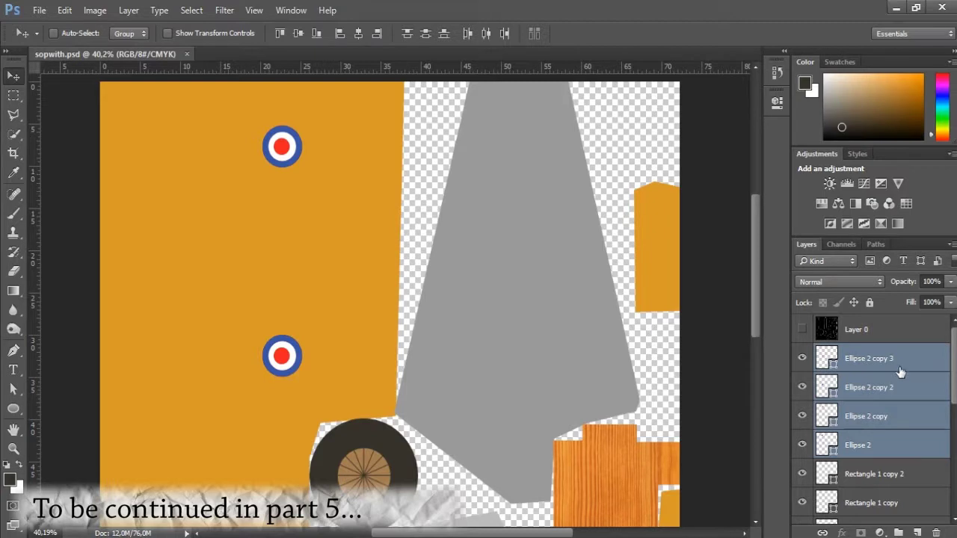
Step: Return to Photoshop, duplicate the Ellipse 2 copy 2 and copy 3 layers and move the new roundel onto the grey fuselage area
left_click(899, 371)
left_click(868, 387, "shift")
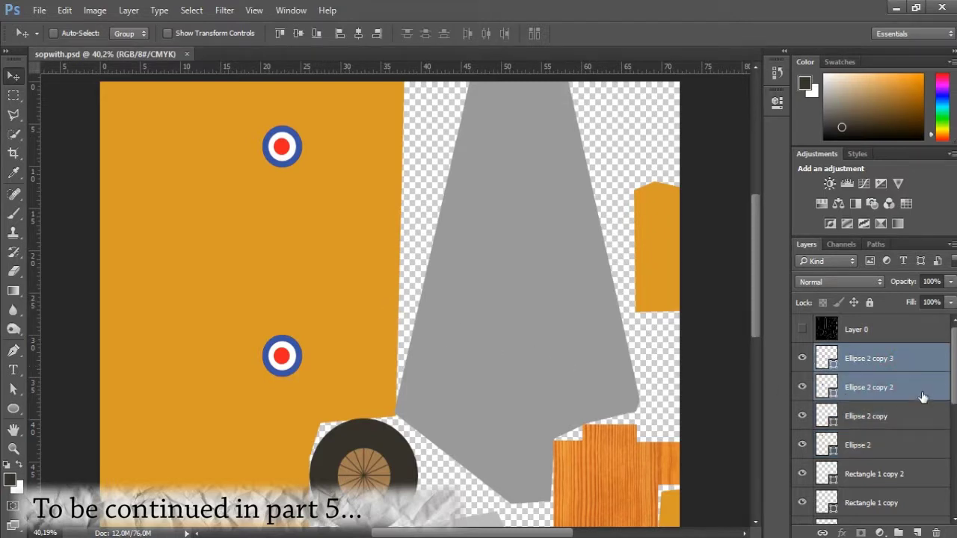
right_click(923, 397)
left_click(822, 142)
left_click(603, 166)
left_click_drag(345, 207, 562, 195)
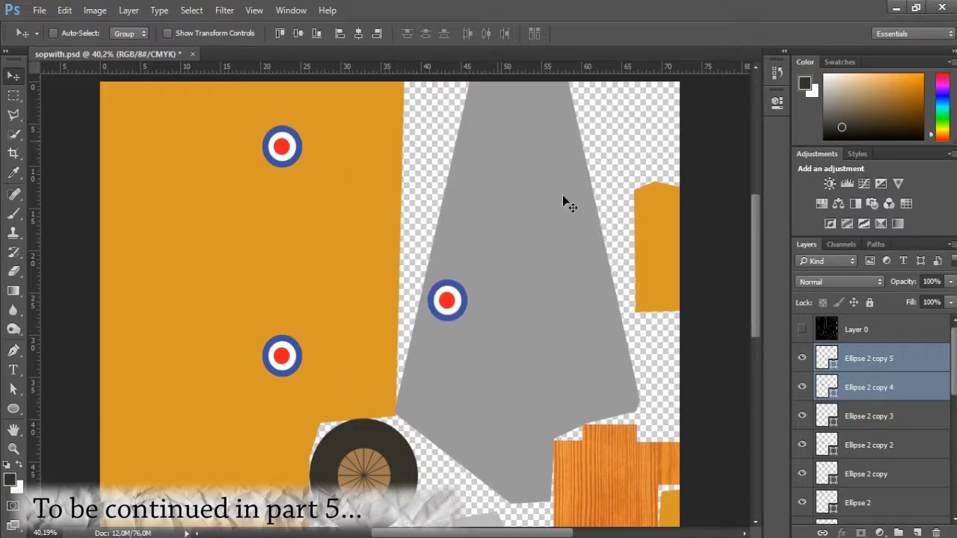